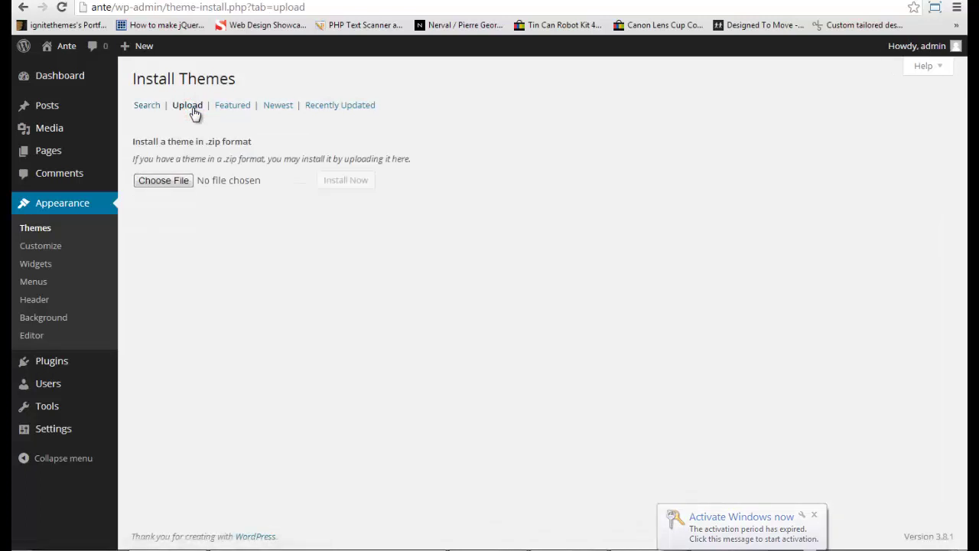
Upload and install the theme from ante.zip, then activate it.
{"action": "left_click", "coordinate": [163, 180]}
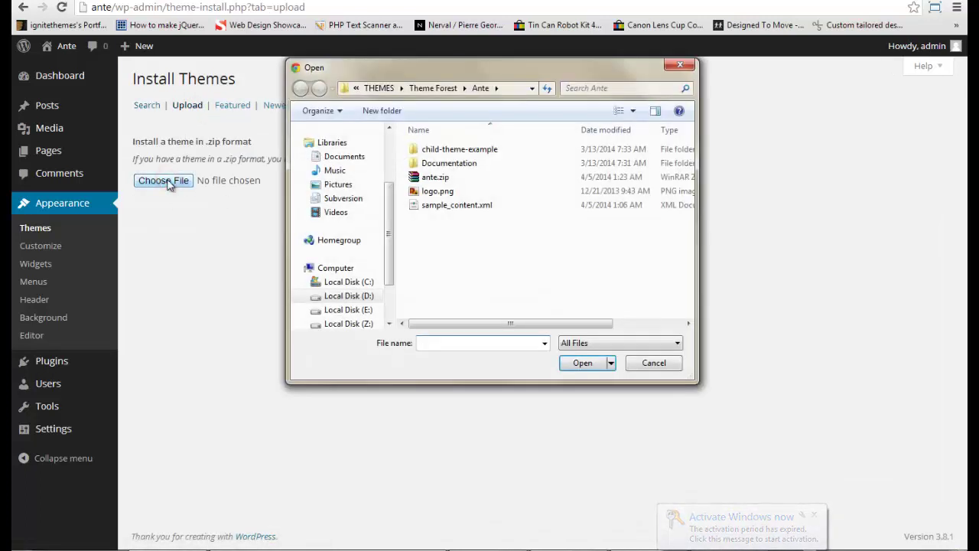
{"action": "double_click", "coordinate": [454, 178]}
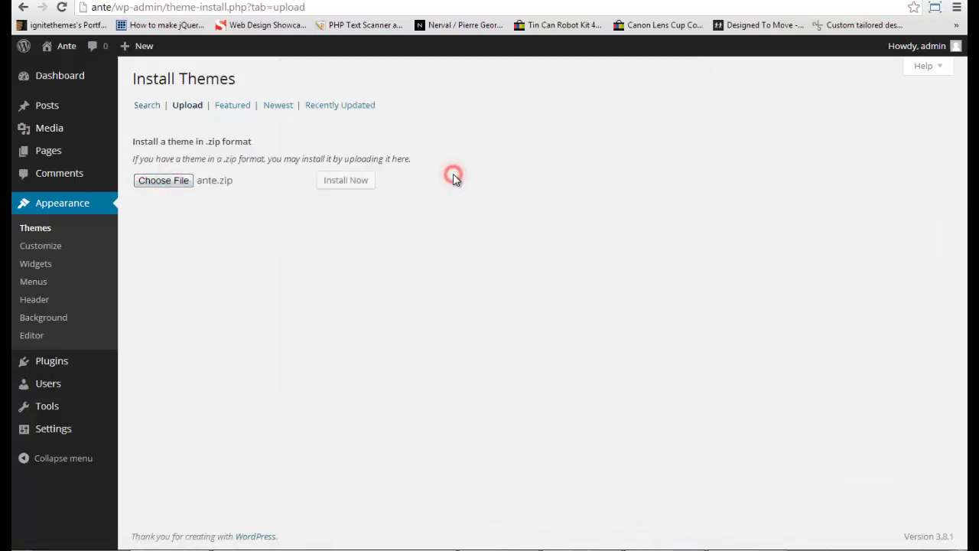
{"action": "left_click", "coordinate": [341, 181]}
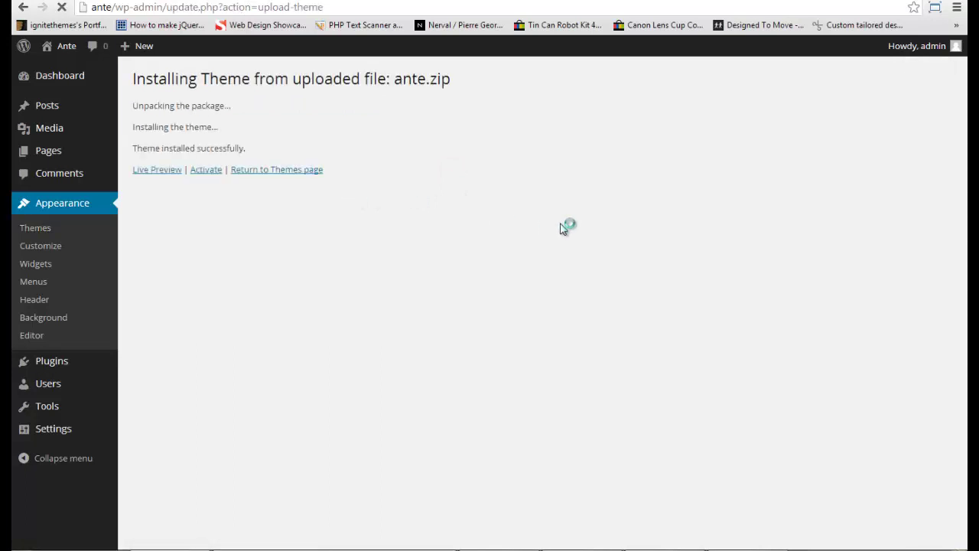
{"action": "left_click", "coordinate": [202, 172]}
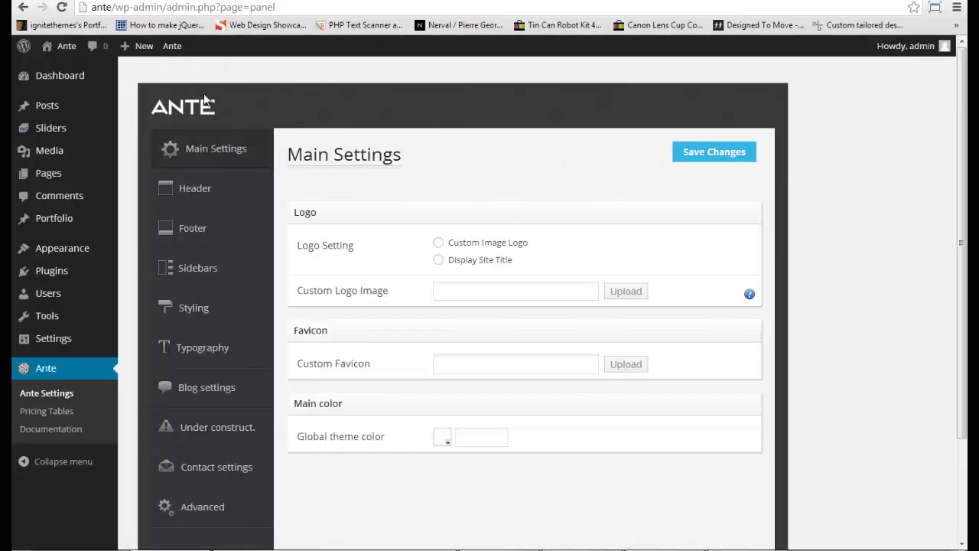
Open the live site in a separate tab, check how the front page looks with the new theme, and close it.
{"action": "mouse_move", "coordinate": [71, 47]}
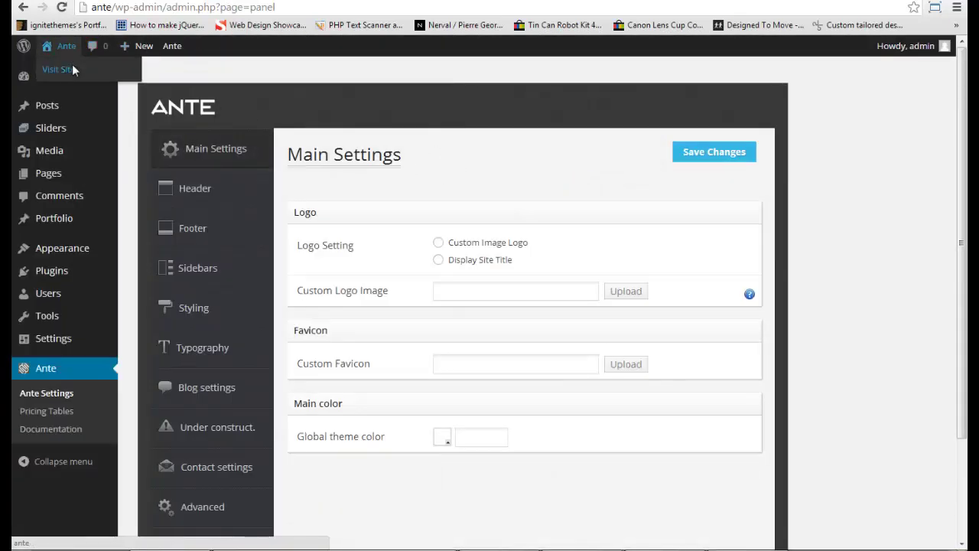
{"action": "right_click", "coordinate": [73, 69]}
{"action": "left_click", "coordinate": [89, 77]}
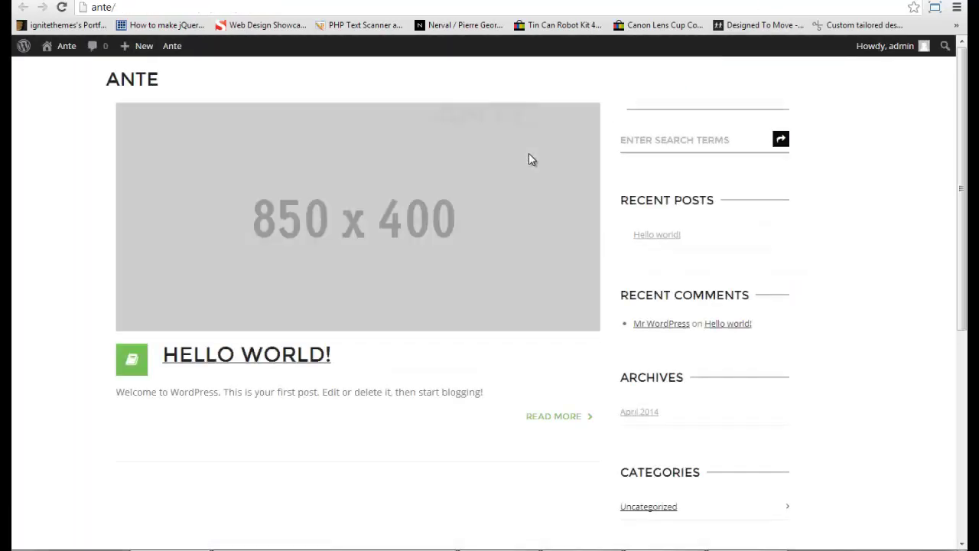
{"action": "scroll", "coordinate": [545, 317], "scroll_direction": "down", "scroll_amount": 5}
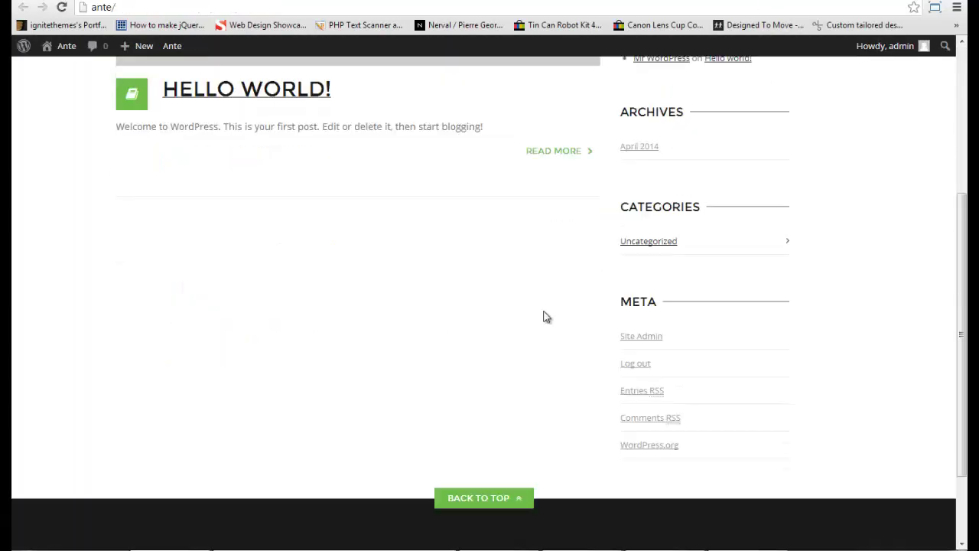
{"action": "scroll", "coordinate": [544, 317], "scroll_direction": "up", "scroll_amount": 5}
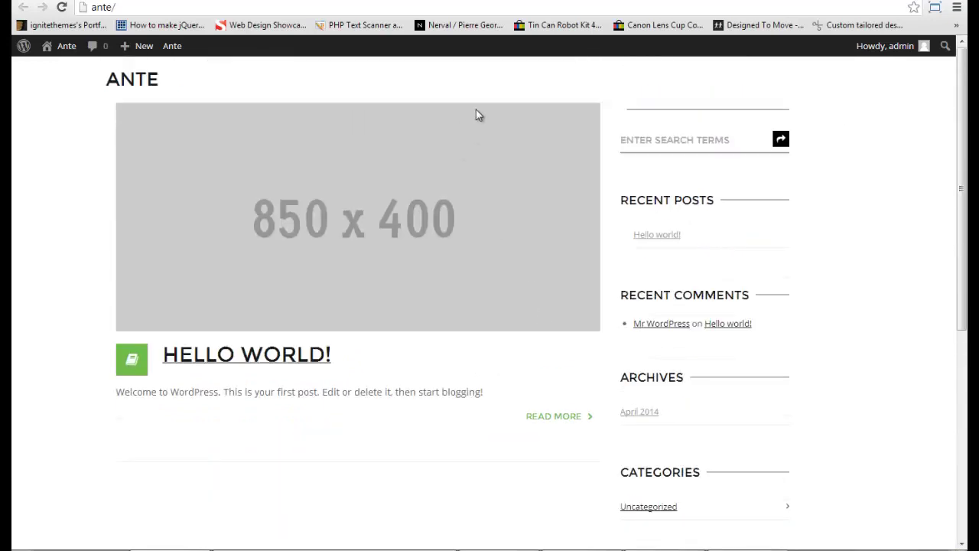
{"action": "key", "text": "ctrl+w"}
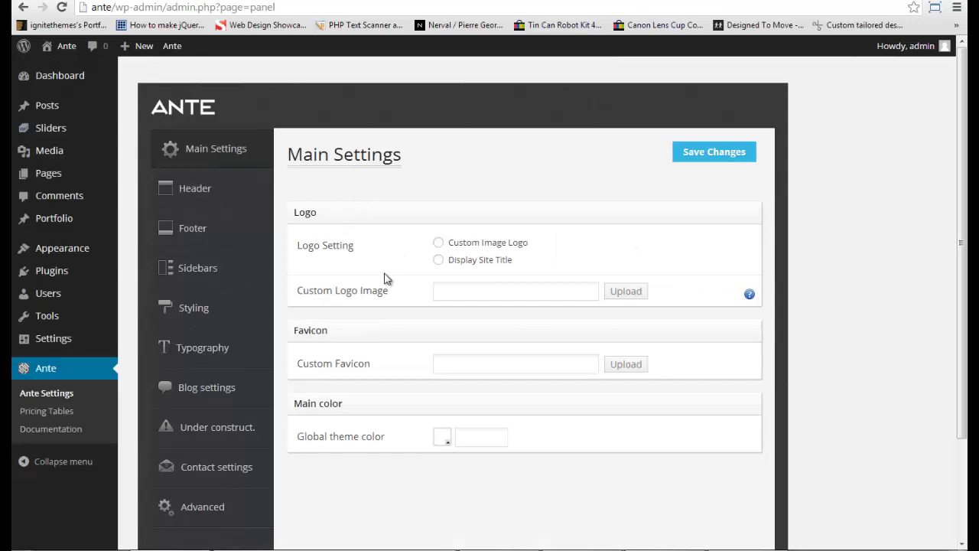
Install the WordPress importer plugin, then activate and run it.
{"action": "mouse_move", "coordinate": [92, 319]}
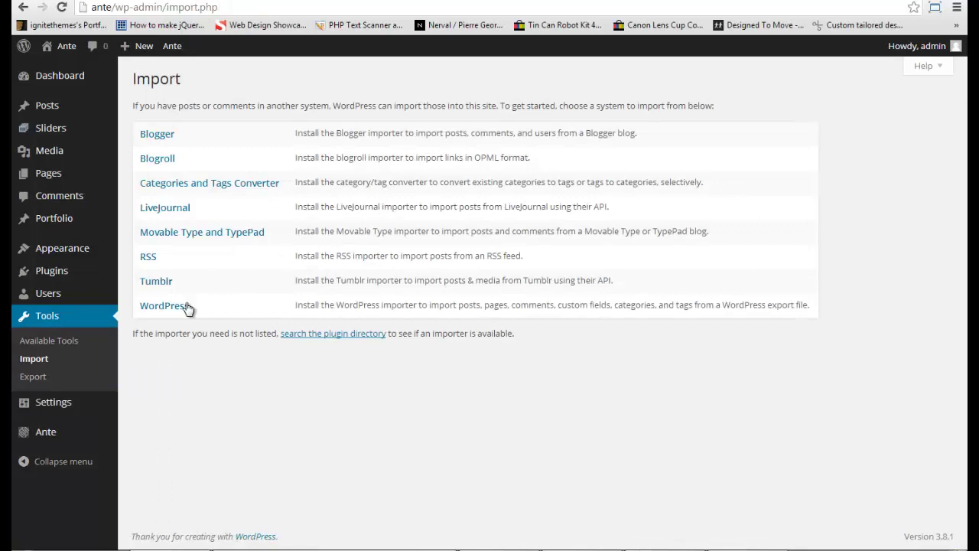
{"action": "left_click", "coordinate": [188, 306]}
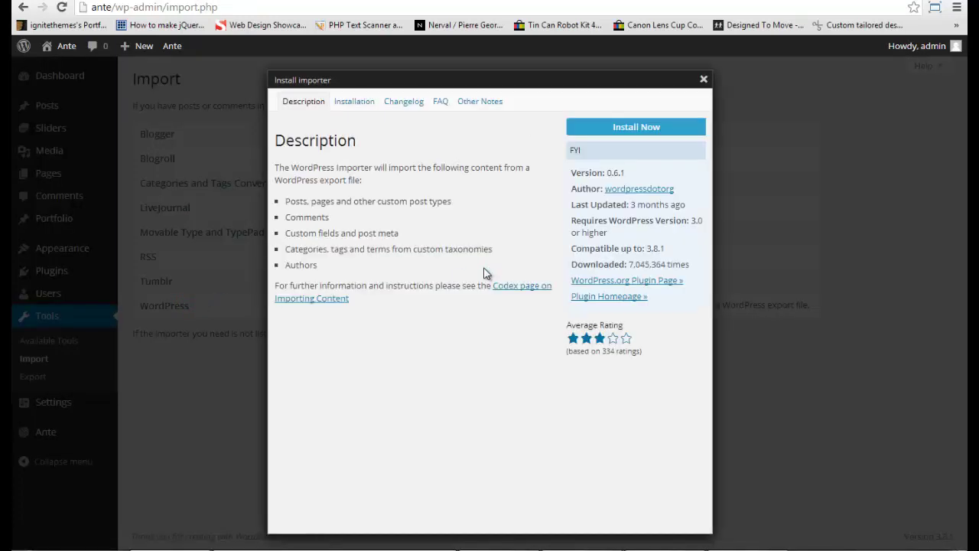
{"action": "left_click", "coordinate": [616, 129]}
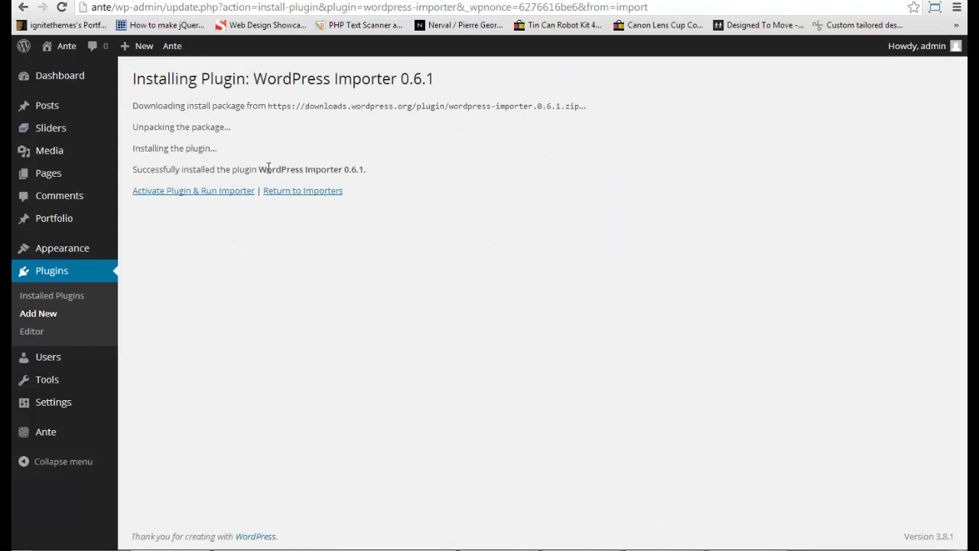
{"action": "left_click", "coordinate": [239, 191]}
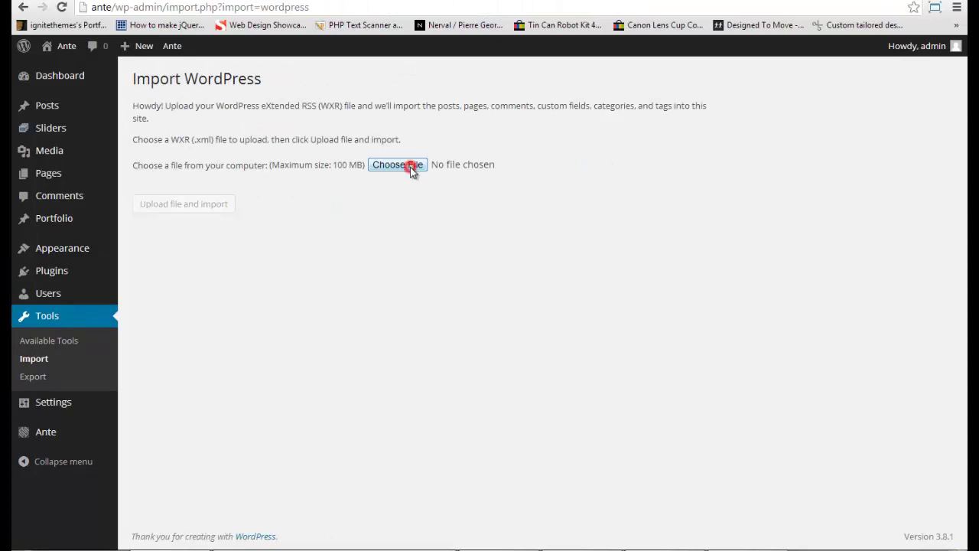
Import sample_content.xml with the option to download and import file attachments enabled.
{"action": "left_click", "coordinate": [410, 167]}
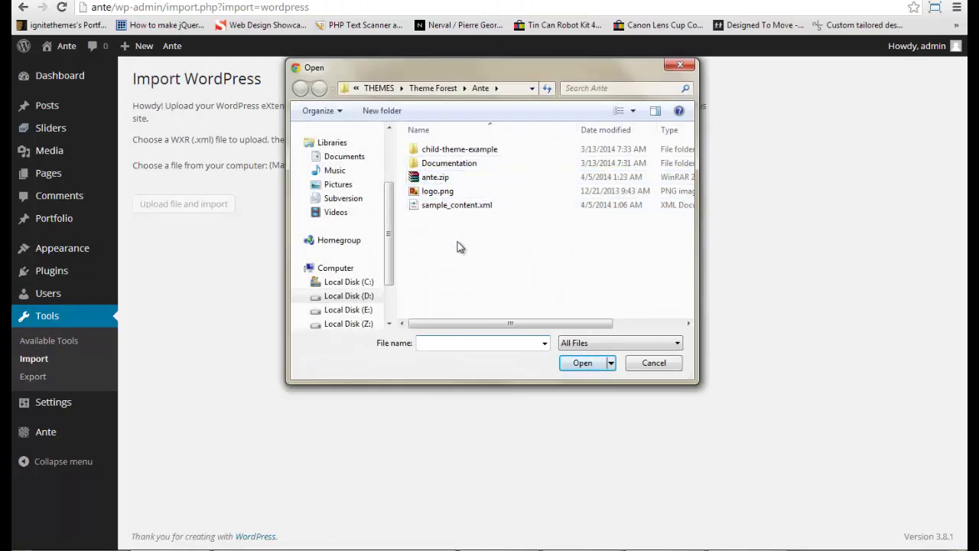
{"action": "double_click", "coordinate": [459, 205]}
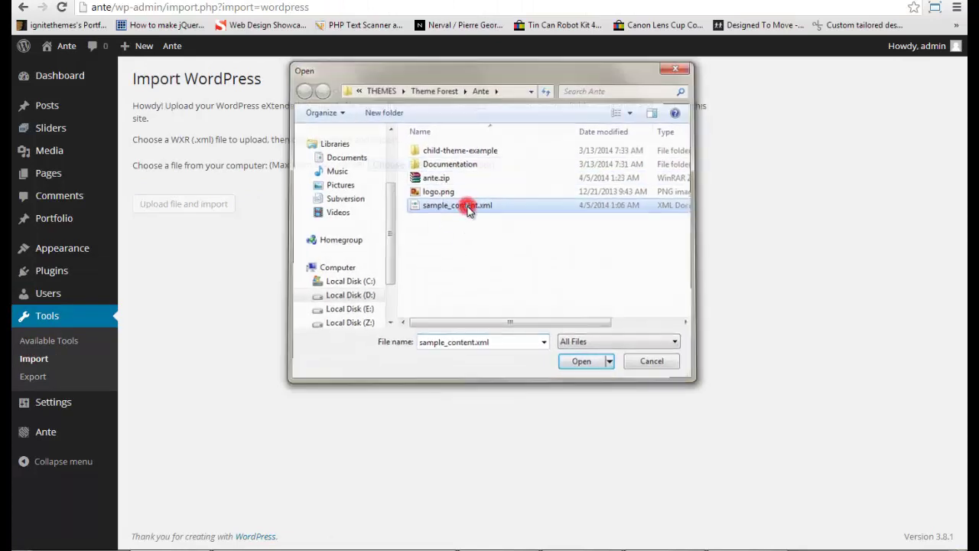
{"action": "left_click", "coordinate": [216, 208]}
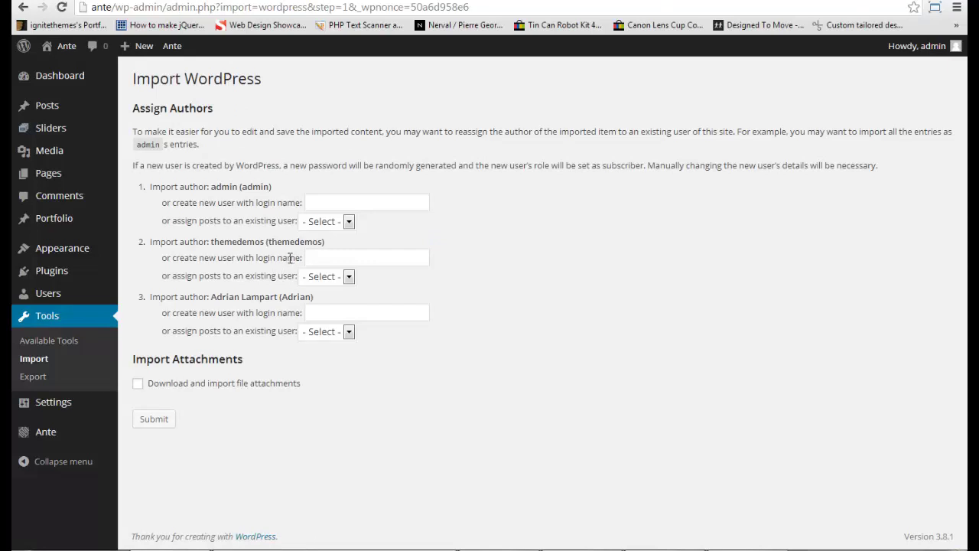
{"action": "left_click", "coordinate": [186, 385]}
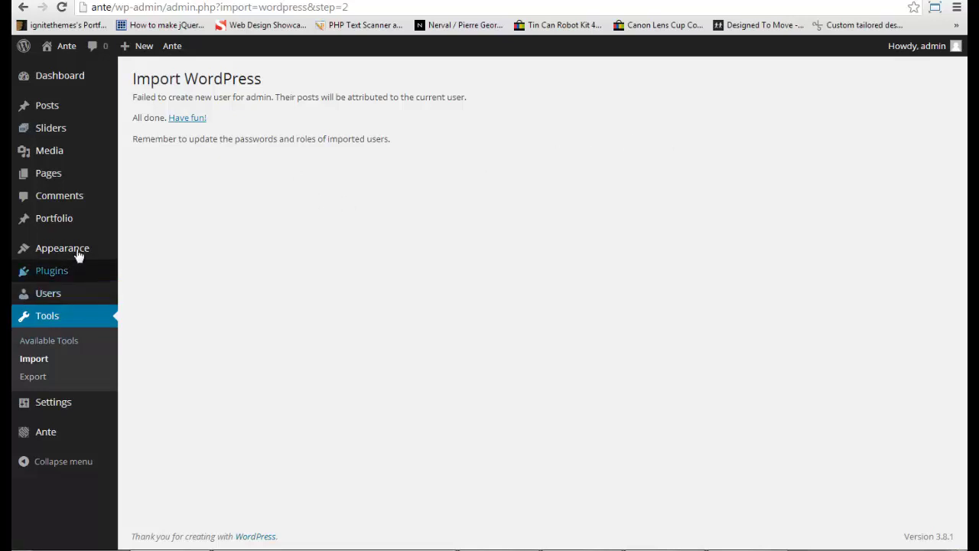
Assign the Main navigation menu to the Header Menu theme location and save the menu.
{"action": "mouse_move", "coordinate": [80, 254]}
{"action": "left_click", "coordinate": [153, 303]}
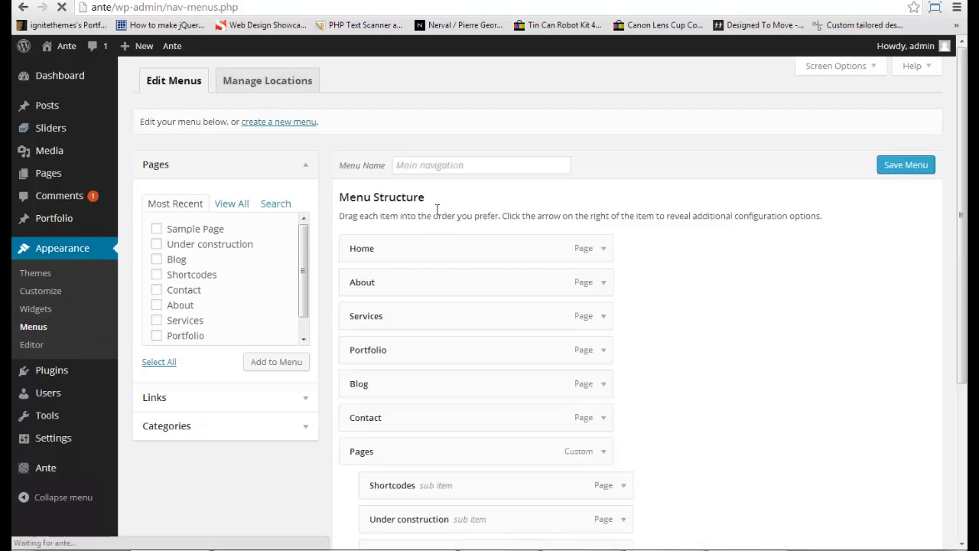
{"action": "scroll", "coordinate": [664, 264], "scroll_direction": "down", "scroll_amount": 3}
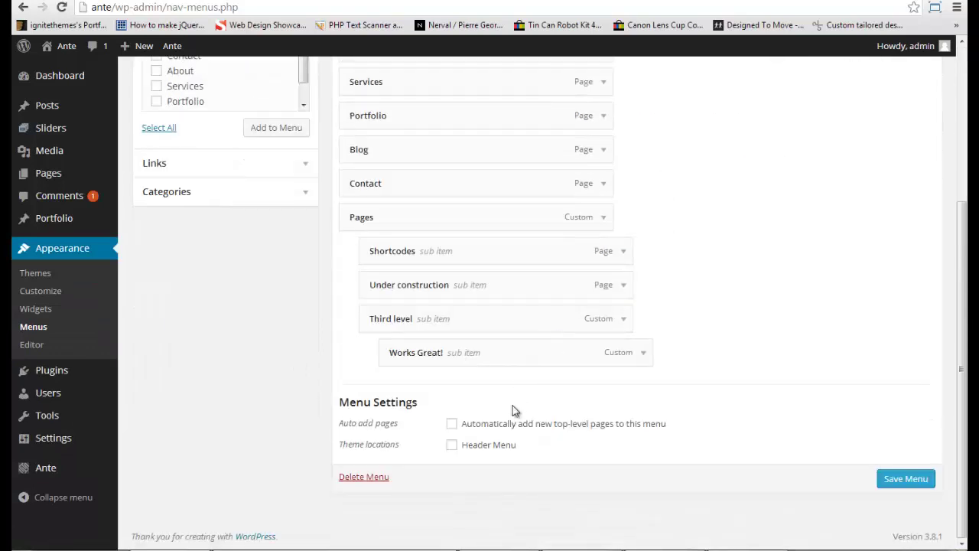
{"action": "left_click", "coordinate": [880, 480]}
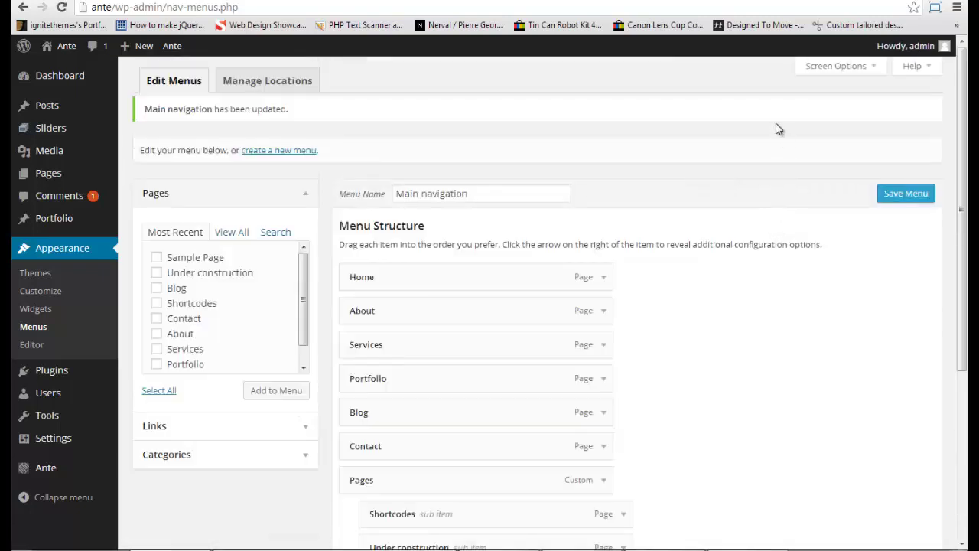
Examine the imported home page on the live site, from the opening slider through all sections to the contact form, and return to the admin.
{"action": "left_click", "coordinate": [777, 1]}
{"action": "left_click", "coordinate": [62, 46]}
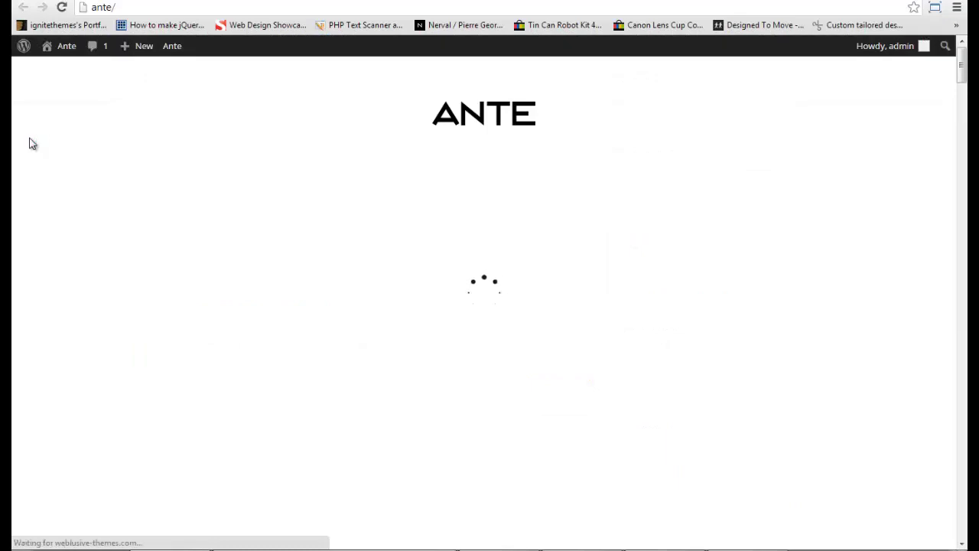
{"action": "scroll", "coordinate": [216, 205], "scroll_direction": "down", "scroll_amount": 5}
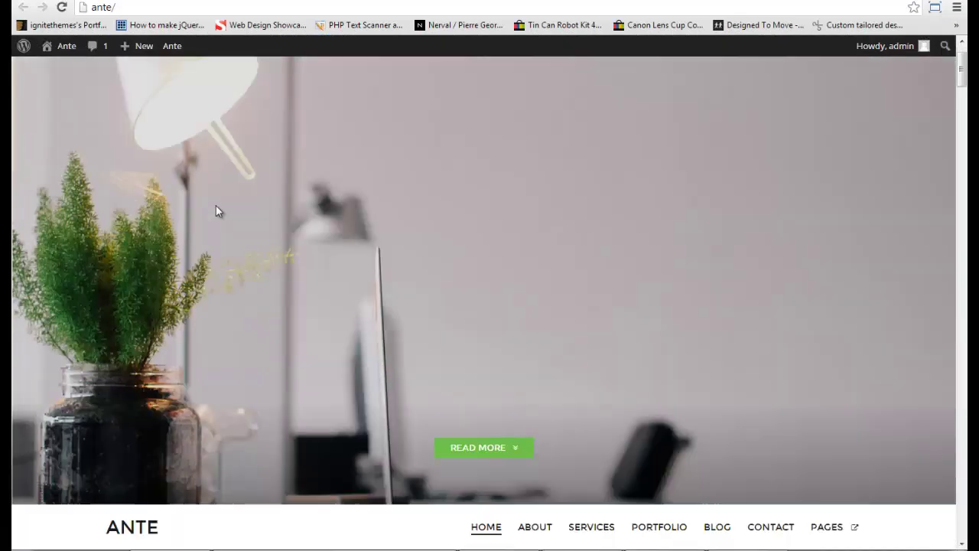
{"action": "scroll", "coordinate": [217, 211], "scroll_direction": "down", "scroll_amount": 10}
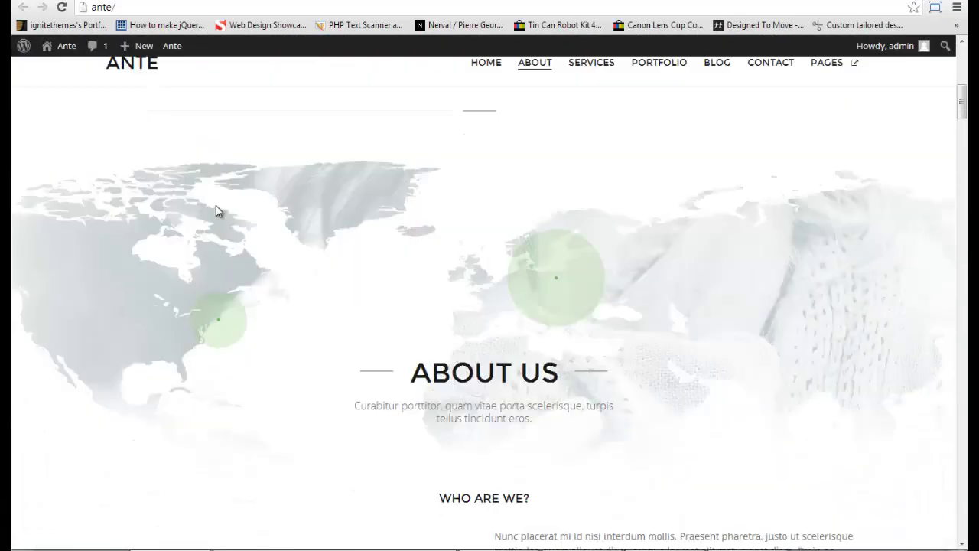
{"action": "scroll", "coordinate": [216, 211], "scroll_direction": "down", "scroll_amount": 8}
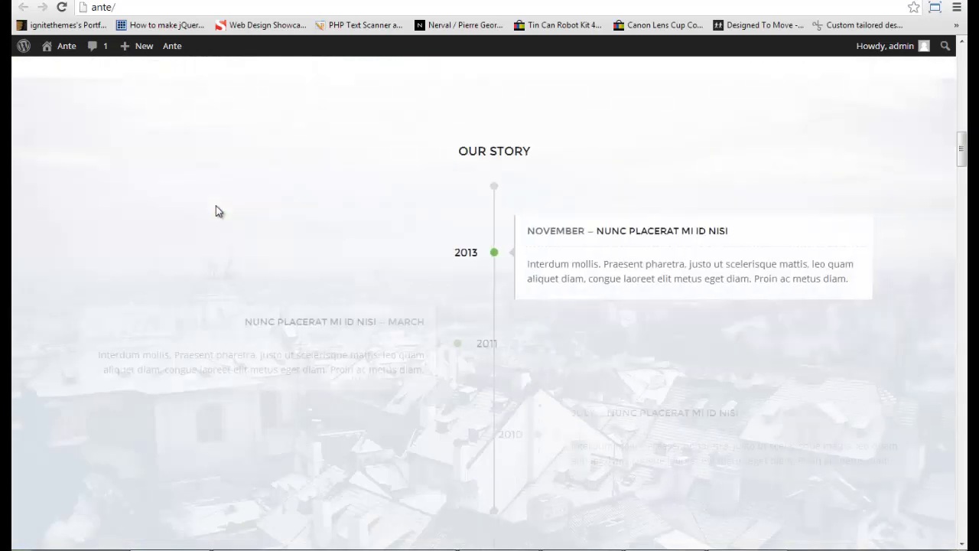
{"action": "scroll", "coordinate": [216, 211], "scroll_direction": "down", "scroll_amount": 11}
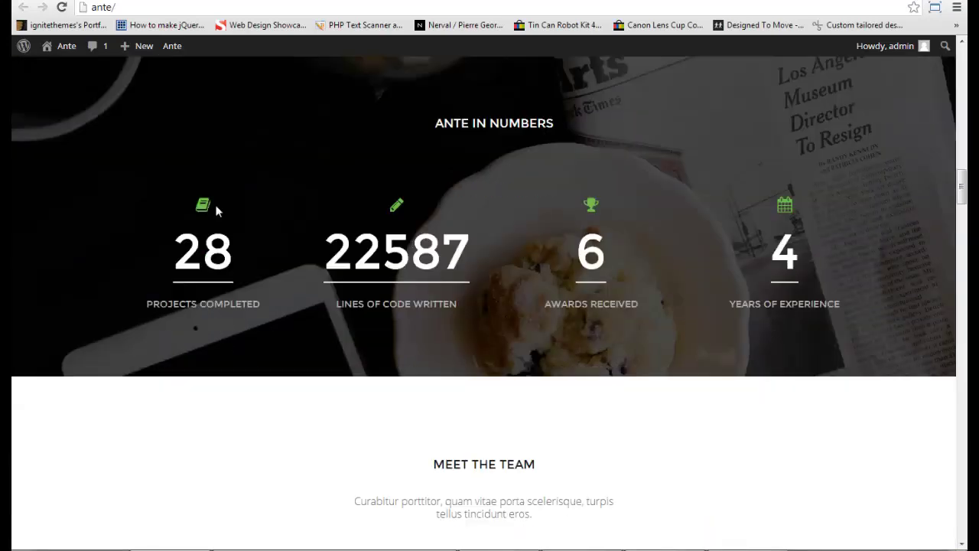
{"action": "scroll", "coordinate": [274, 259], "scroll_direction": "down", "scroll_amount": 20}
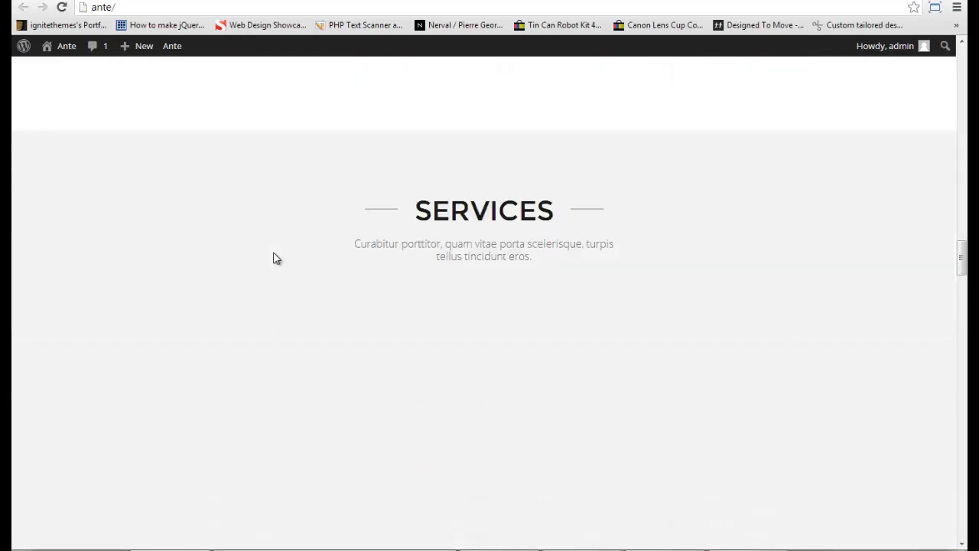
{"action": "scroll", "coordinate": [875, 386], "scroll_direction": "down", "scroll_amount": 20}
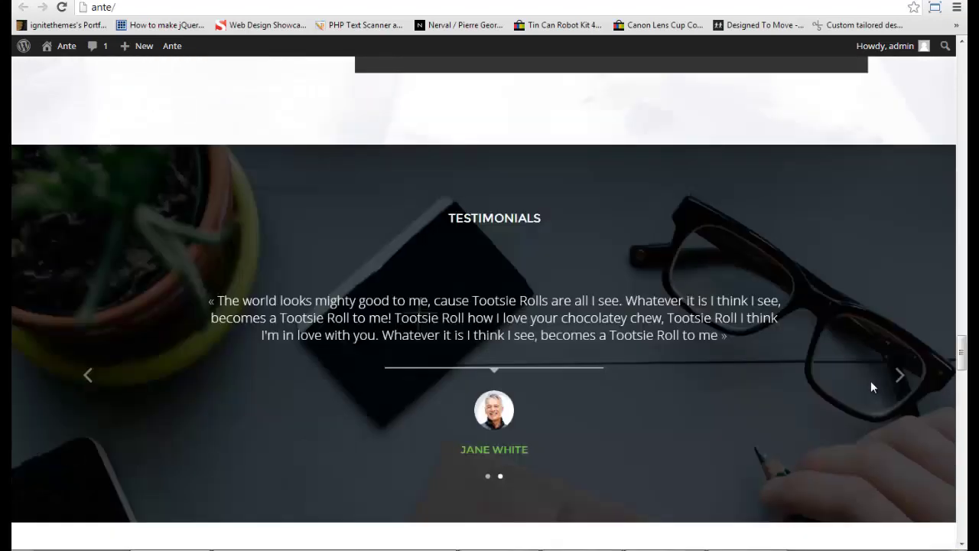
{"action": "scroll", "coordinate": [874, 387], "scroll_direction": "down", "scroll_amount": 11}
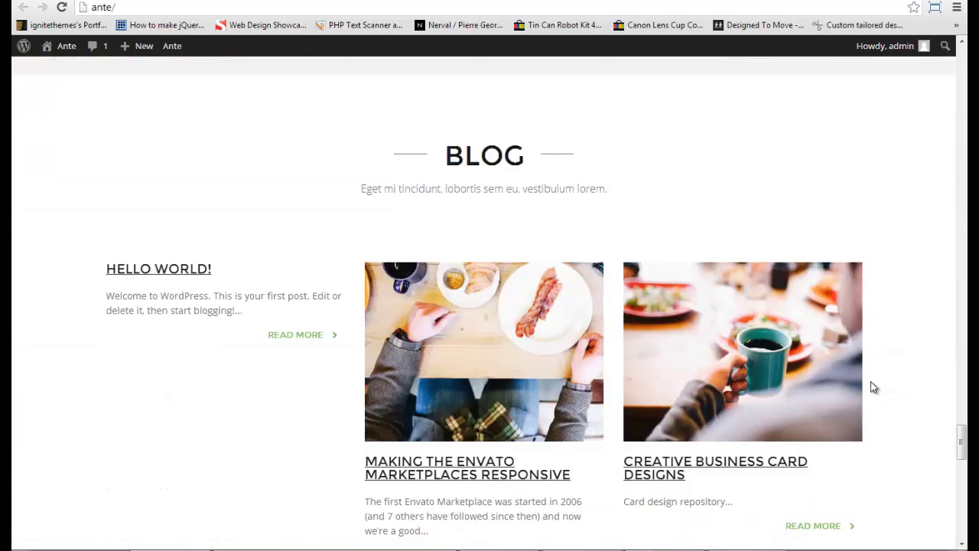
{"action": "scroll", "coordinate": [895, 401], "scroll_direction": "down", "scroll_amount": 6}
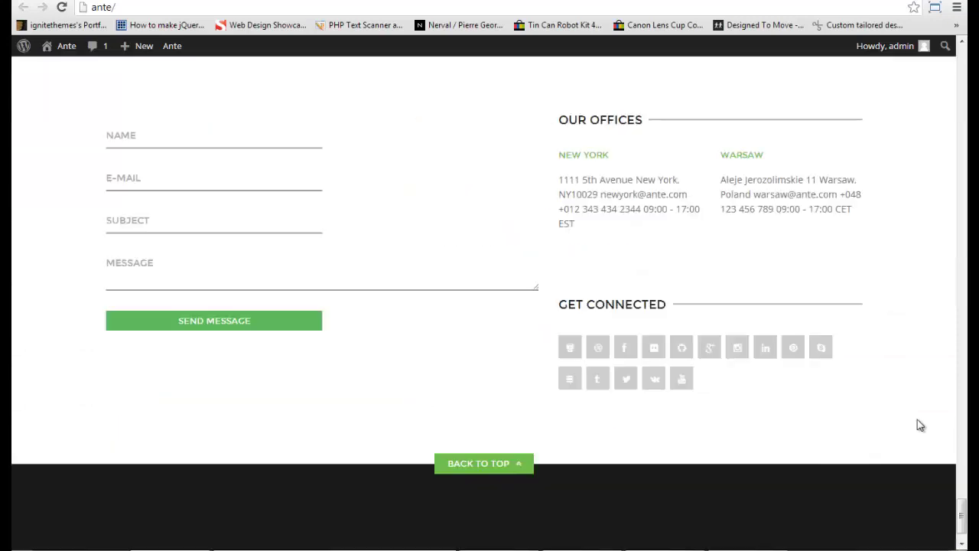
{"action": "left_click_drag", "start_coordinate": [963, 518], "coordinate": [964, 58]}
{"action": "scroll", "coordinate": [754, 152], "scroll_direction": "down", "scroll_amount": 3}
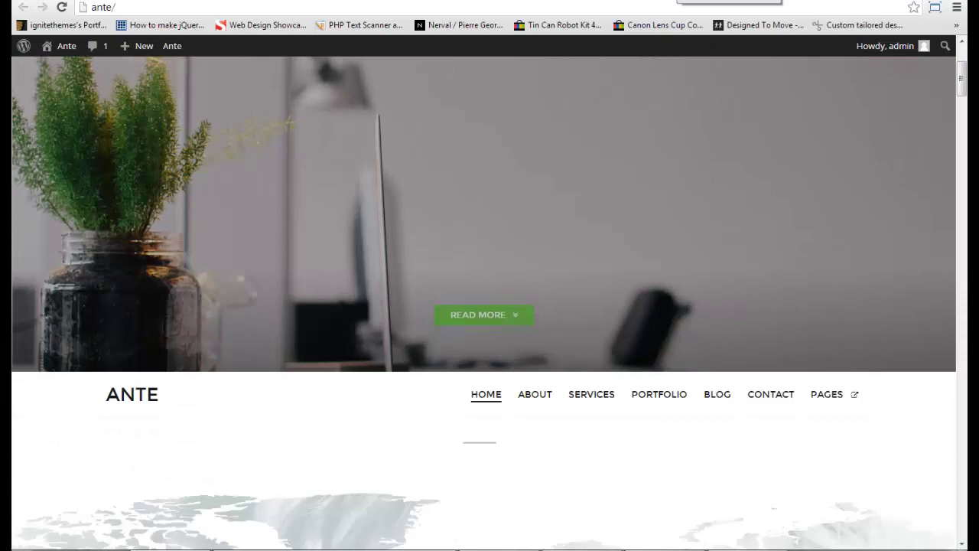
{"action": "key", "text": "ctrl+Tab"}
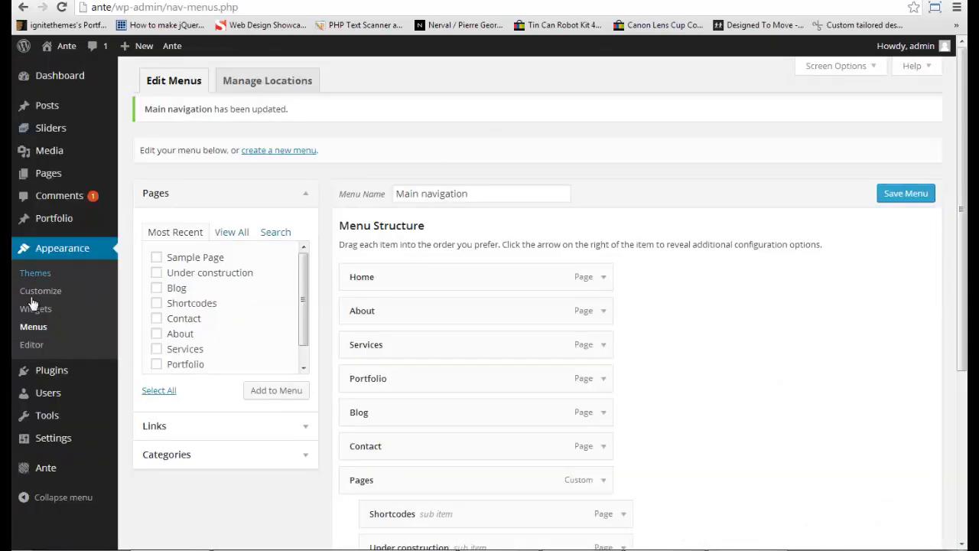
In the Ante theme settings, choose Custom Image Logo and upload the logo image as the custom logo at full size.
{"action": "mouse_move", "coordinate": [84, 438]}
{"action": "mouse_move", "coordinate": [91, 467]}
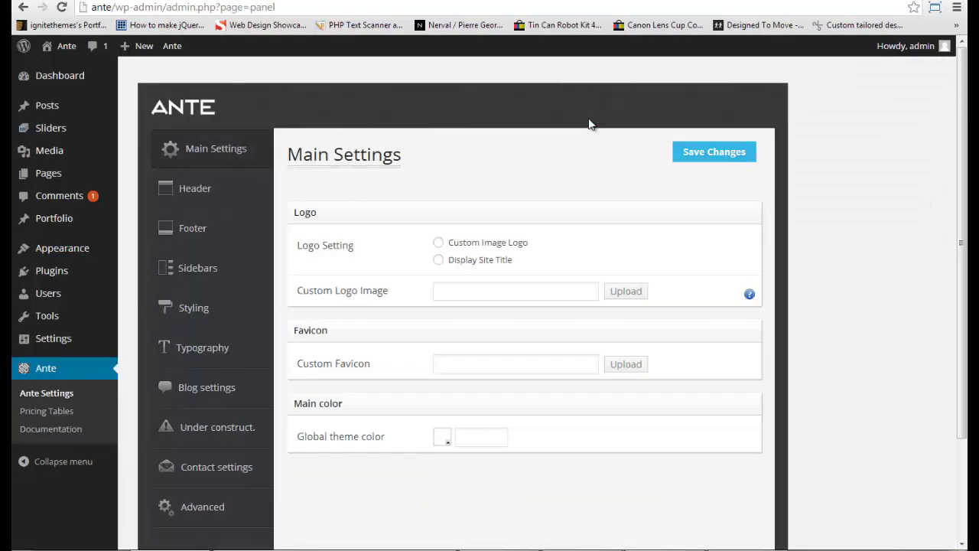
{"action": "left_click", "coordinate": [488, 243]}
{"action": "left_click", "coordinate": [619, 292]}
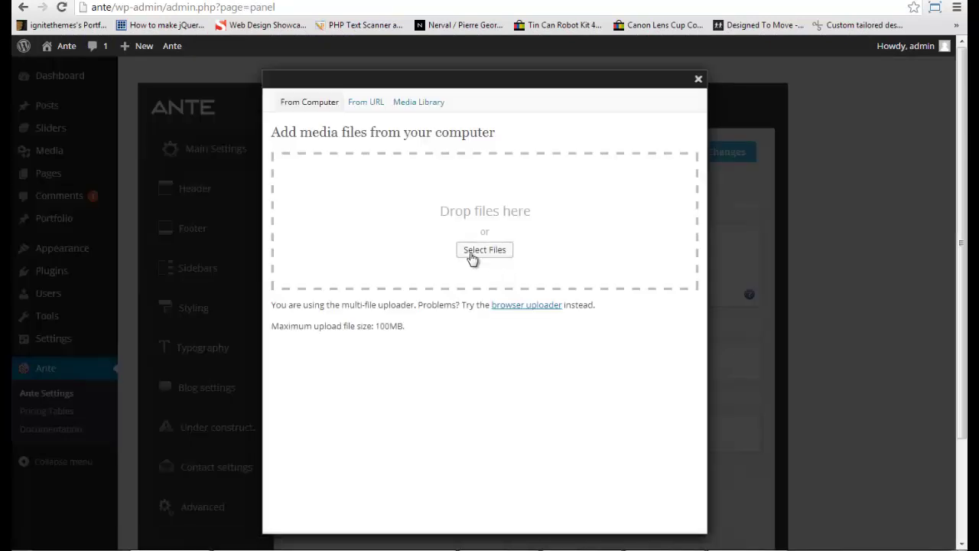
{"action": "left_click", "coordinate": [472, 258]}
{"action": "double_click", "coordinate": [437, 192]}
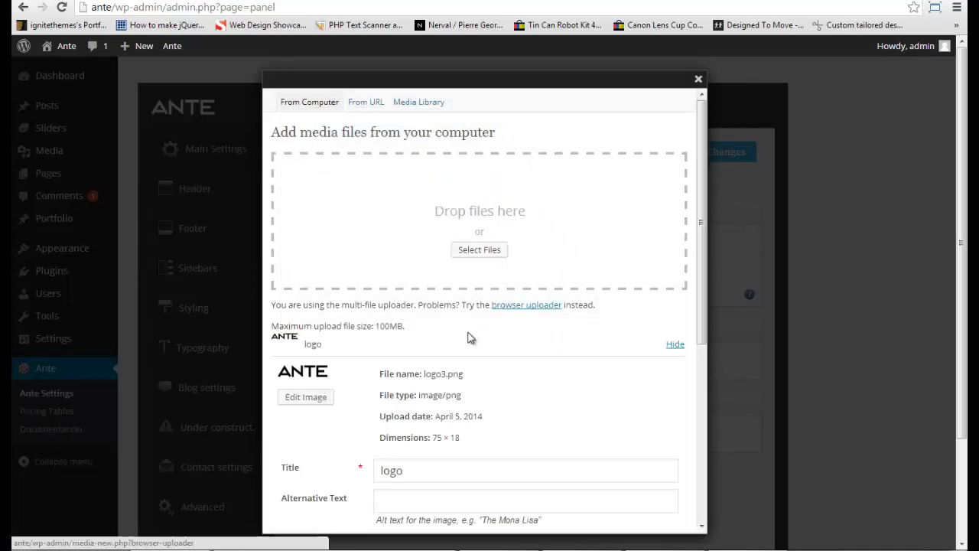
{"action": "scroll", "coordinate": [571, 338], "scroll_direction": "down", "scroll_amount": 3}
{"action": "scroll", "coordinate": [570, 338], "scroll_direction": "down", "scroll_amount": 2}
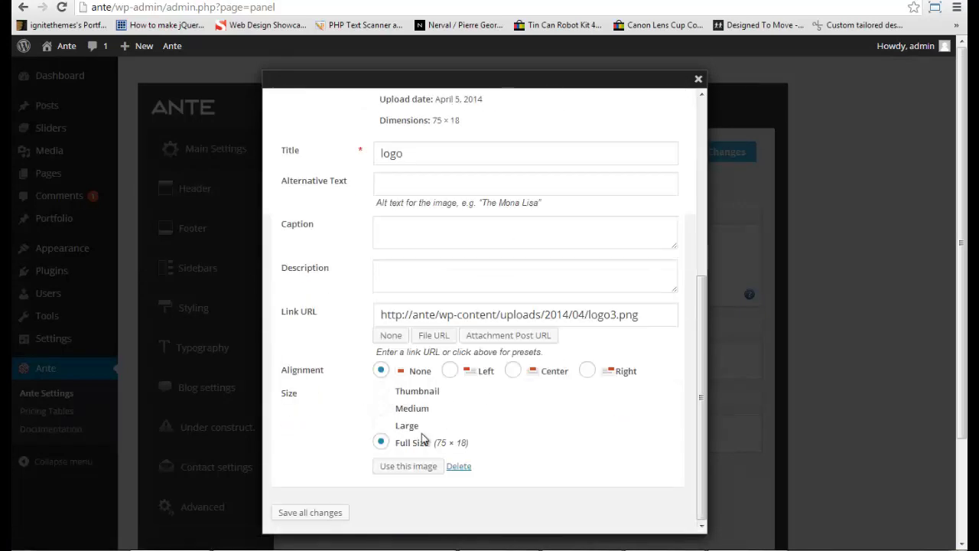
{"action": "left_click", "coordinate": [406, 466]}
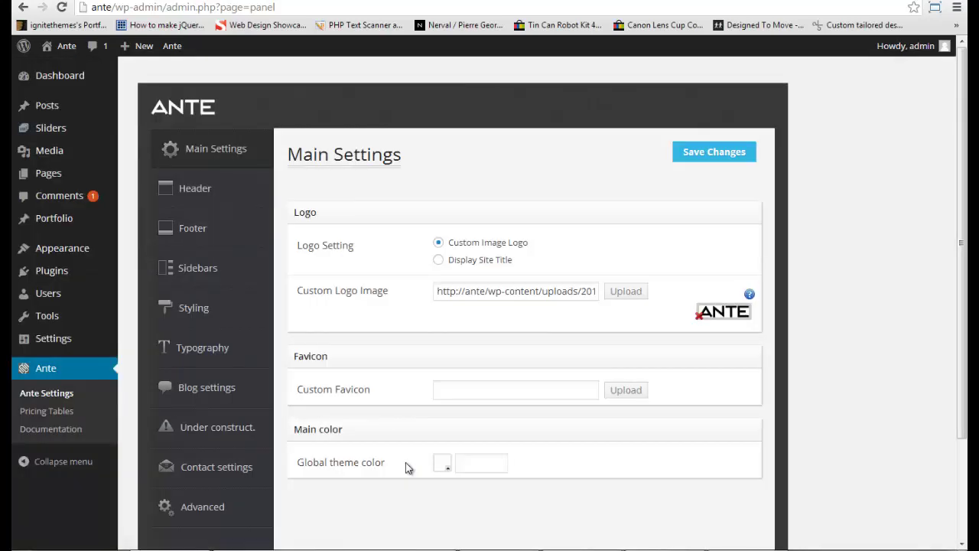
Set the global theme color to orange #ff7105 and save the main settings.
{"action": "scroll", "coordinate": [419, 308], "scroll_direction": "down", "scroll_amount": 1}
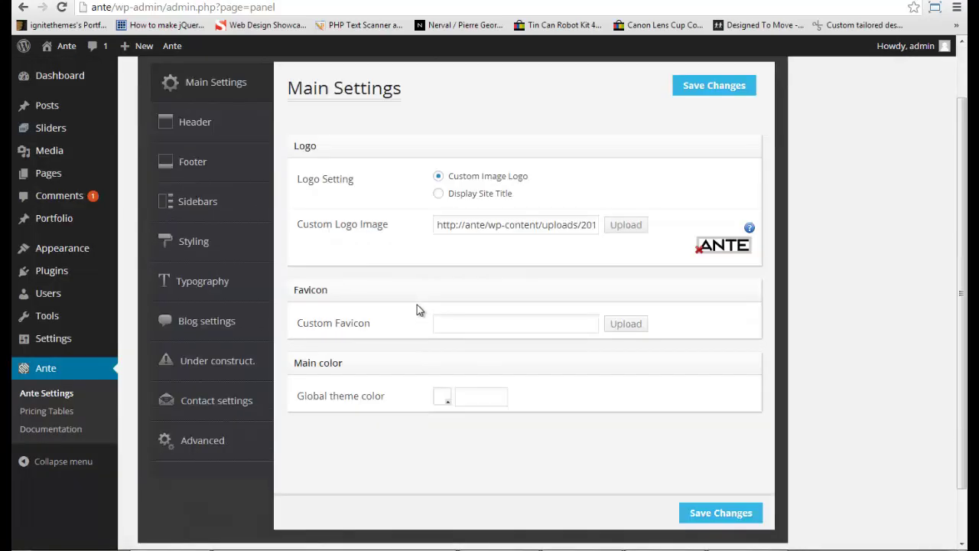
{"action": "scroll", "coordinate": [405, 352], "scroll_direction": "up", "scroll_amount": 1}
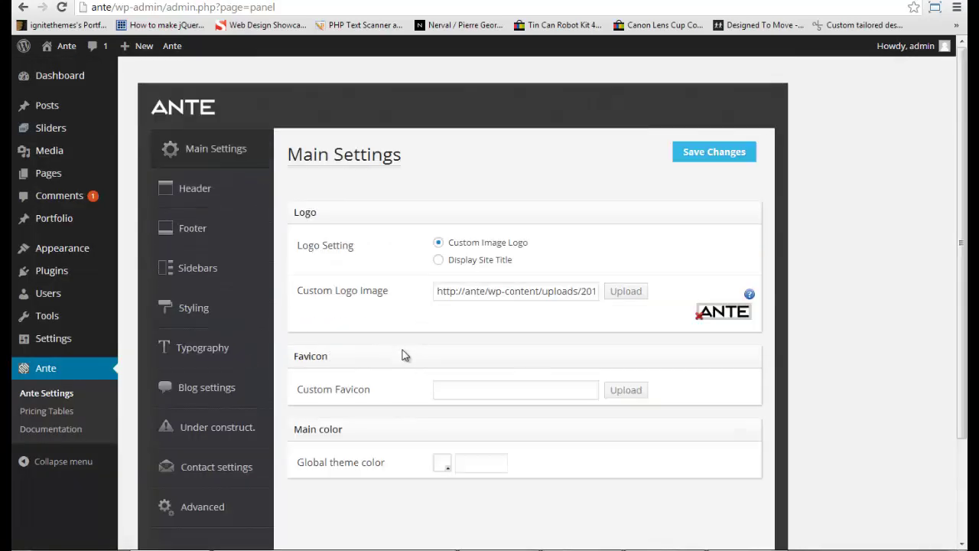
{"action": "scroll", "coordinate": [402, 350], "scroll_direction": "down", "scroll_amount": 2}
{"action": "left_click", "coordinate": [444, 337]}
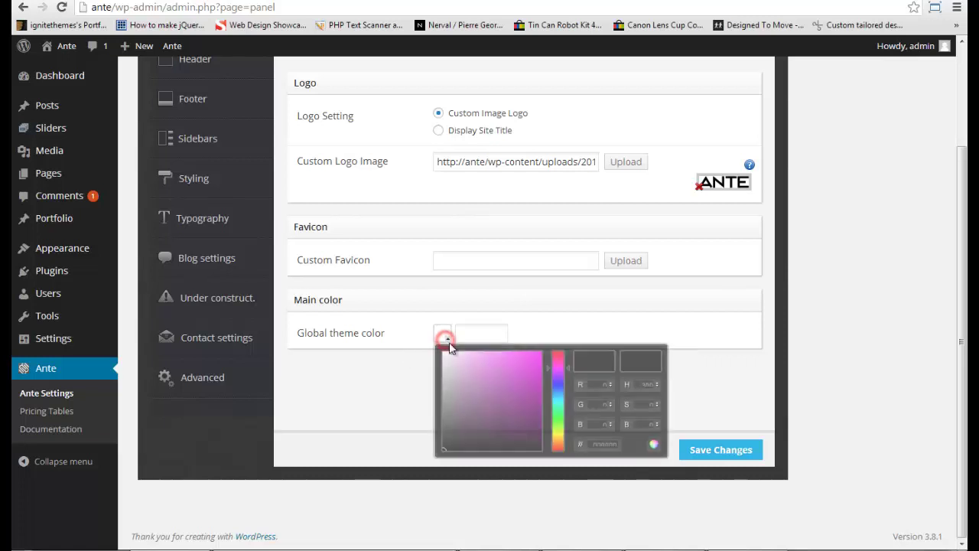
{"action": "left_click_drag", "start_coordinate": [557, 402], "coordinate": [541, 350]}
{"action": "left_click", "coordinate": [541, 328]}
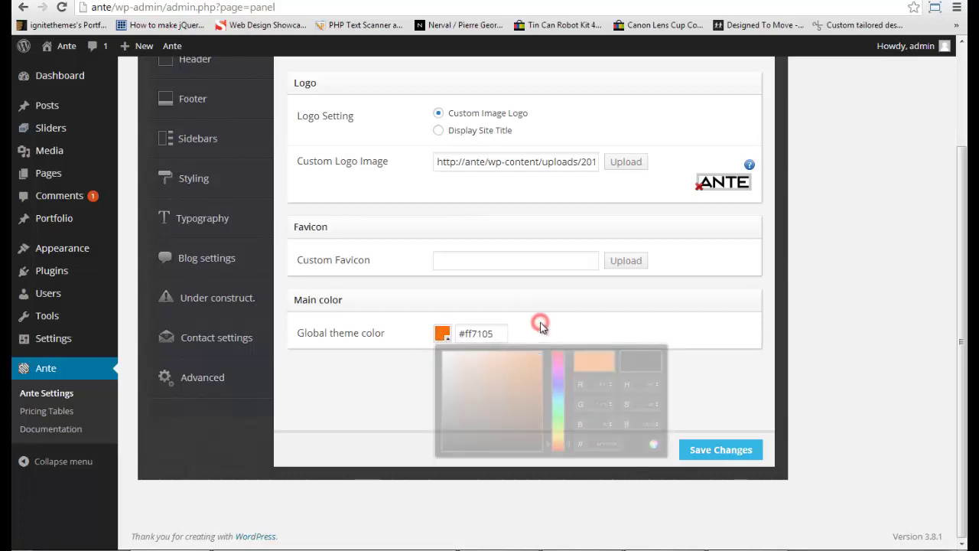
{"action": "left_click", "coordinate": [694, 446]}
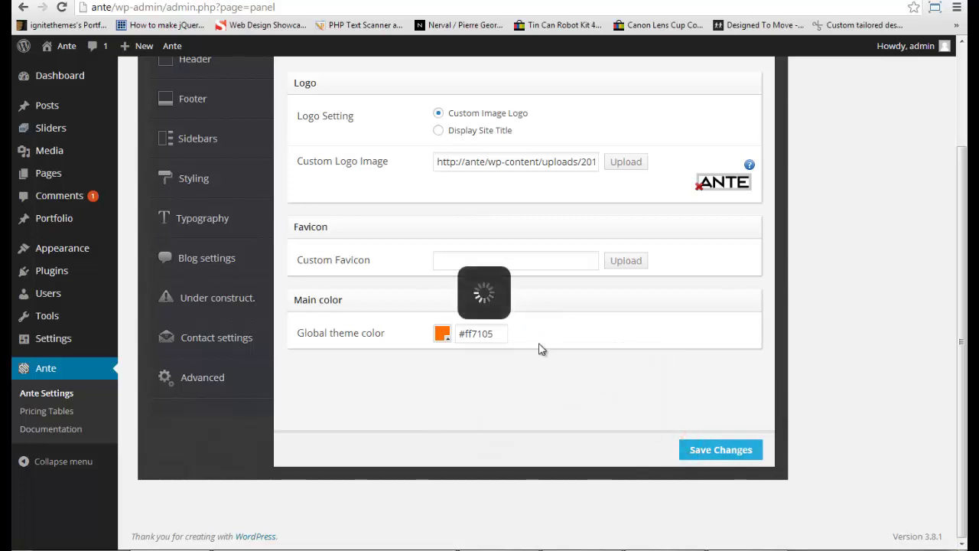
Reload the live home page, check the logo and theme color down to the Our Story section, and return to the theme settings.
{"action": "left_click", "coordinate": [767, 3]}
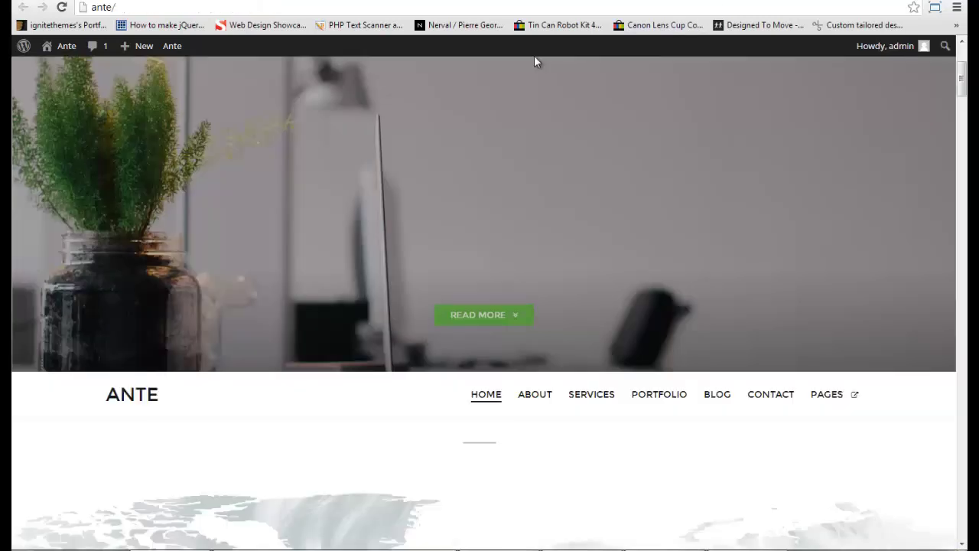
{"action": "left_click", "coordinate": [63, 8]}
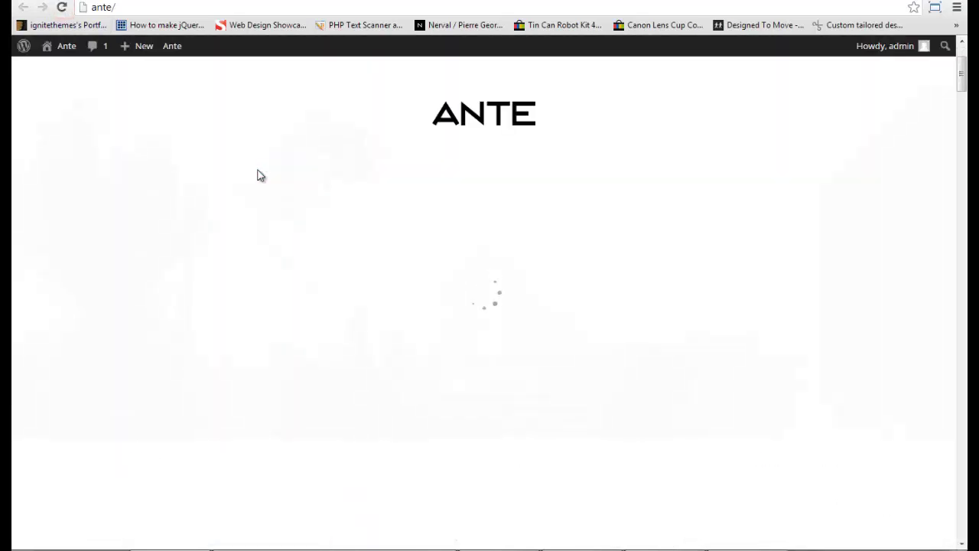
{"action": "scroll", "coordinate": [258, 171], "scroll_direction": "down", "scroll_amount": 10}
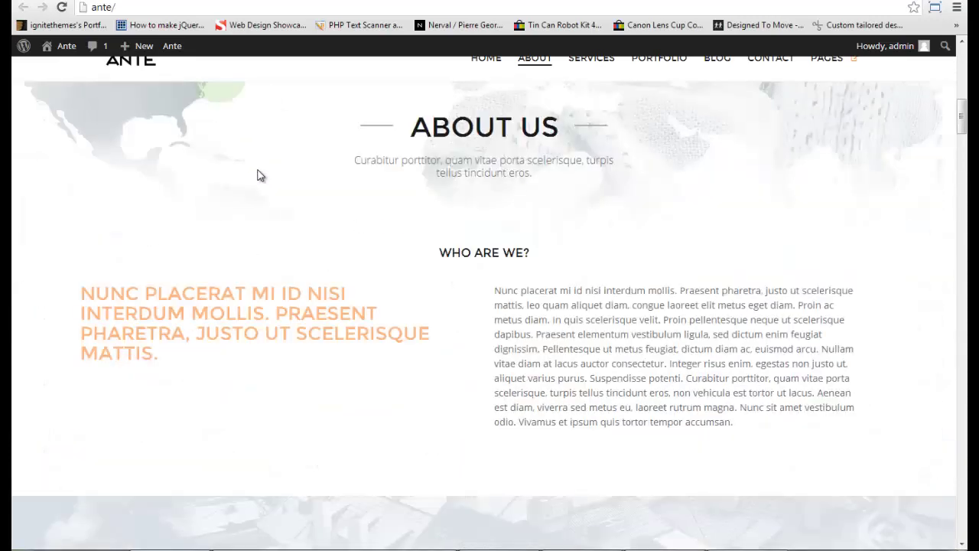
{"action": "scroll", "coordinate": [257, 175], "scroll_direction": "down", "scroll_amount": 2}
{"action": "scroll", "coordinate": [258, 175], "scroll_direction": "up", "scroll_amount": 10}
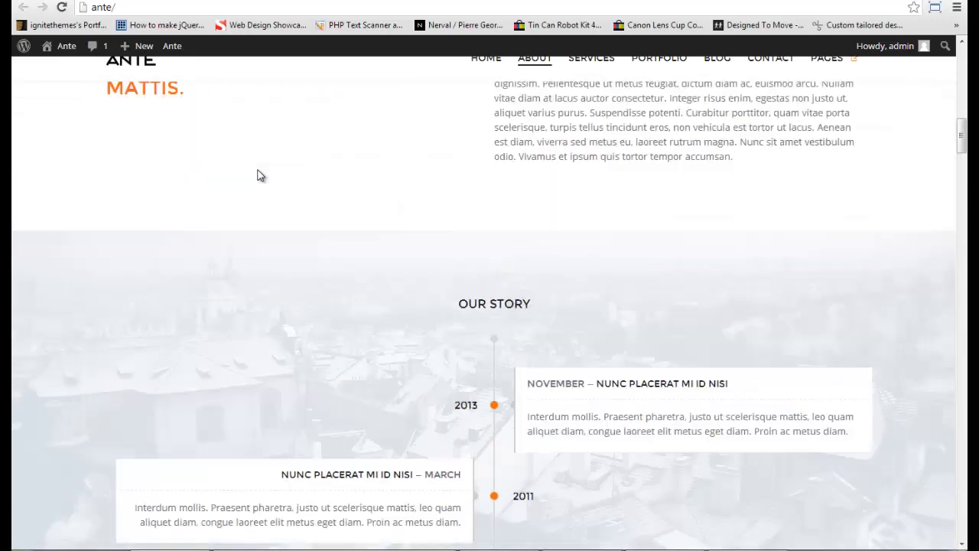
{"action": "scroll", "coordinate": [257, 170], "scroll_direction": "up", "scroll_amount": 3}
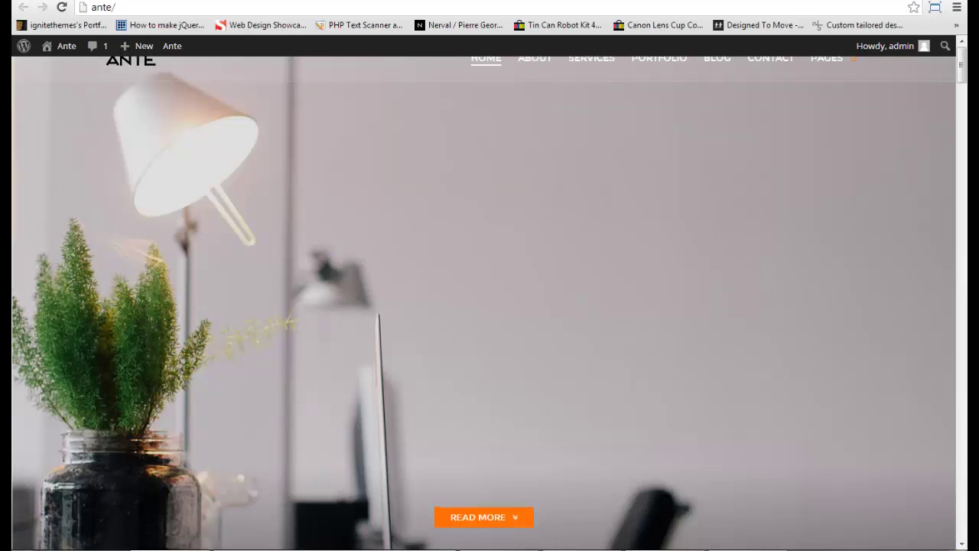
{"action": "left_click", "coordinate": [172, 46]}
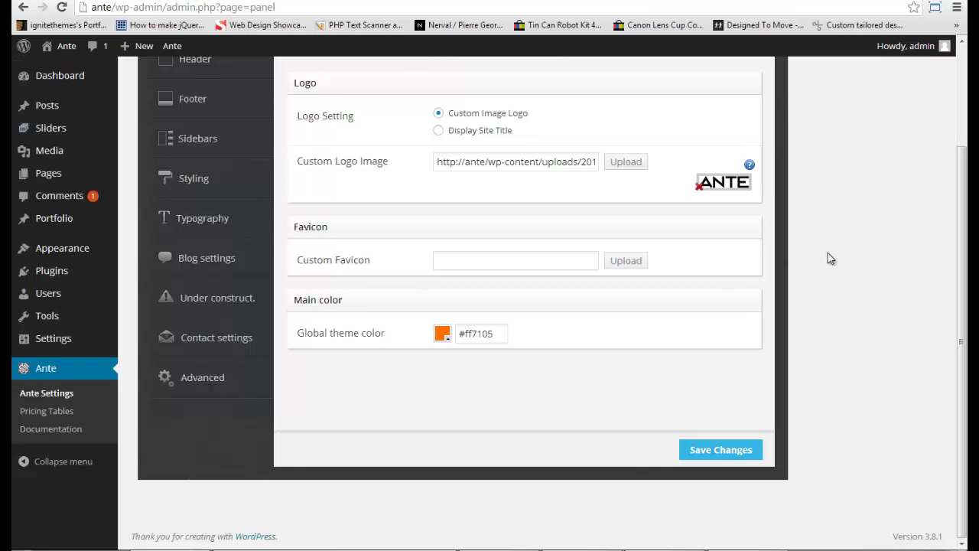
Set the header's menu type variation to Bottom of homepage and save the header settings.
{"action": "scroll", "coordinate": [828, 253], "scroll_direction": "up", "scroll_amount": 2}
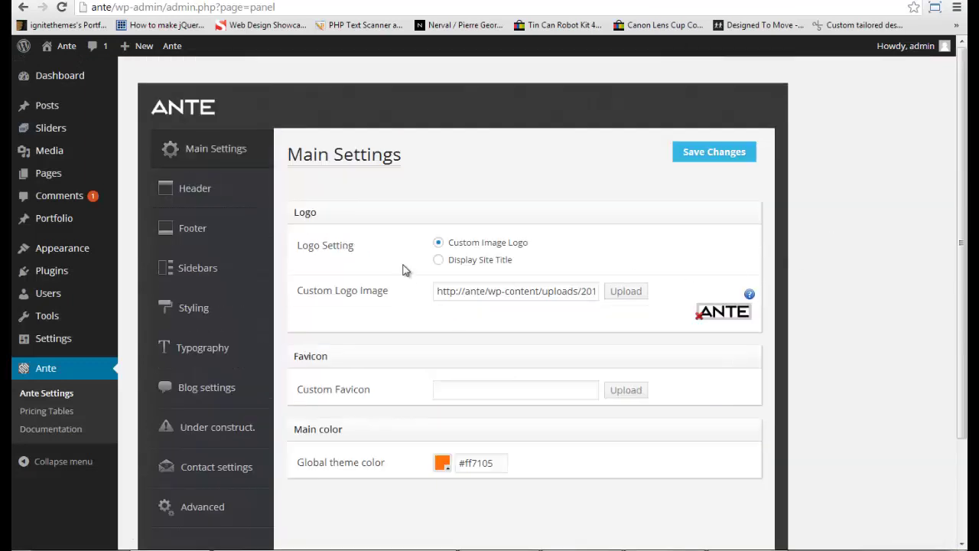
{"action": "left_click", "coordinate": [203, 191]}
{"action": "left_click", "coordinate": [477, 245]}
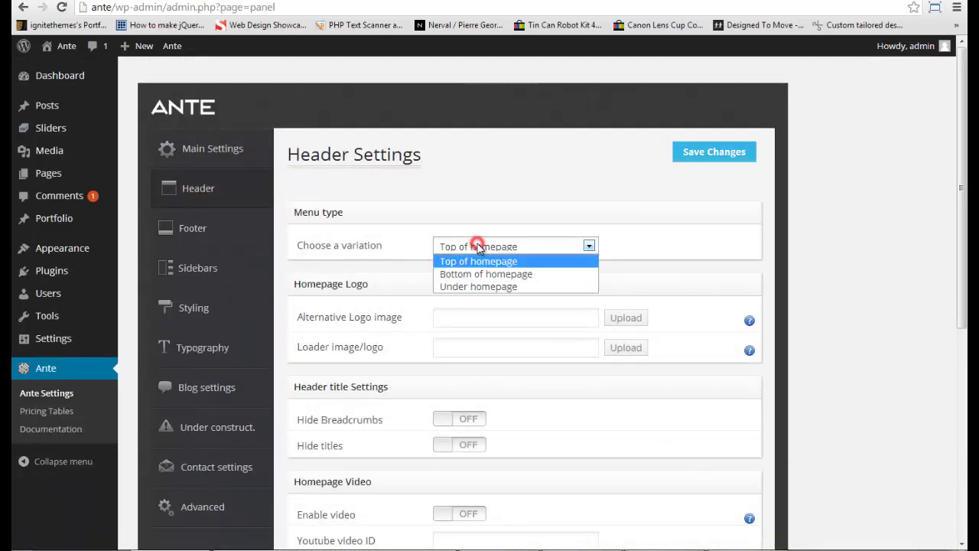
{"action": "left_click", "coordinate": [478, 273]}
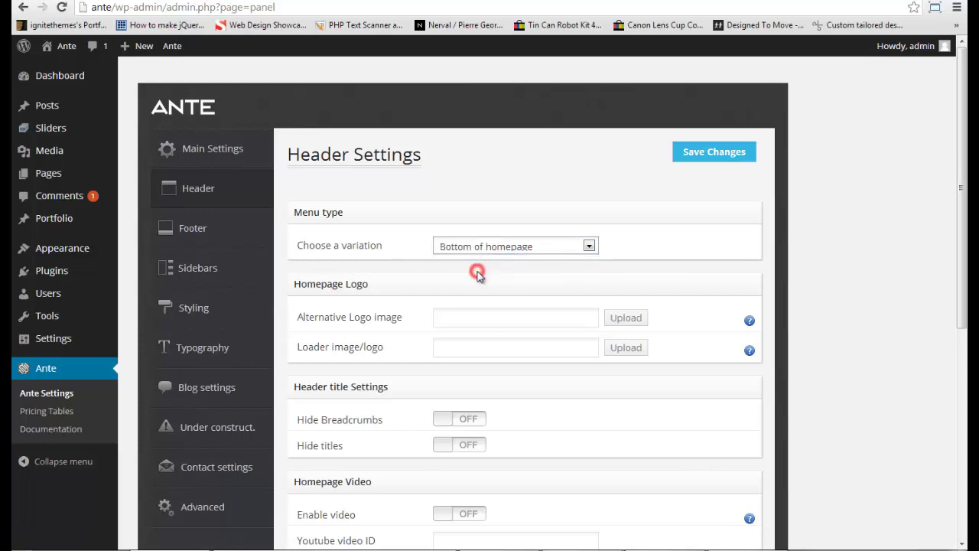
{"action": "left_click", "coordinate": [695, 157]}
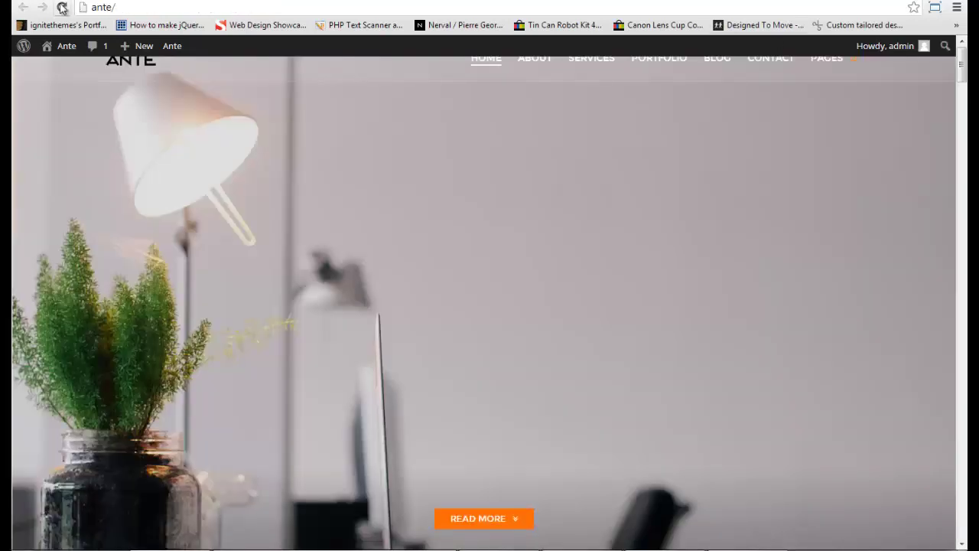
Reload the live site and check the menu's position and its links to the Services, Portfolio and Contact sections.
{"action": "left_click", "coordinate": [62, 7]}
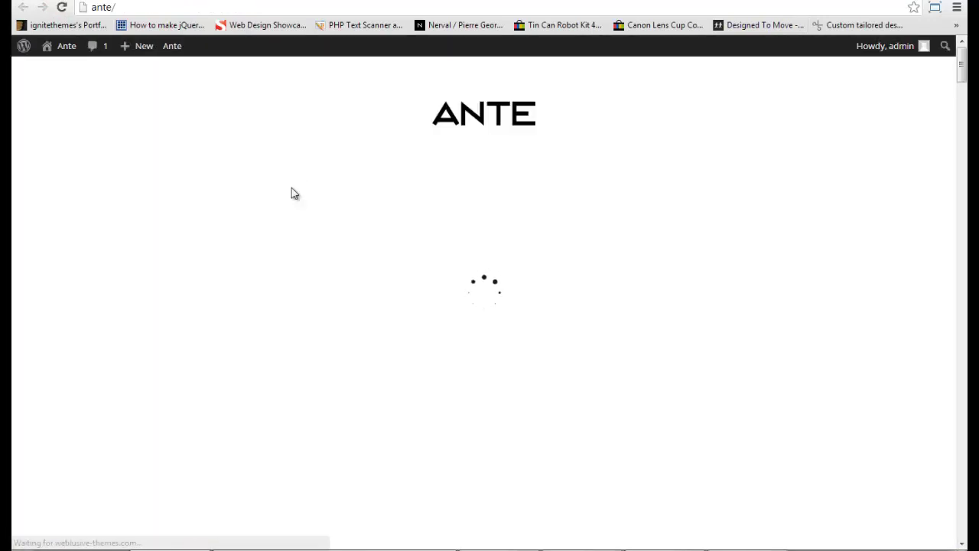
{"action": "scroll", "coordinate": [292, 188], "scroll_direction": "down", "scroll_amount": 6}
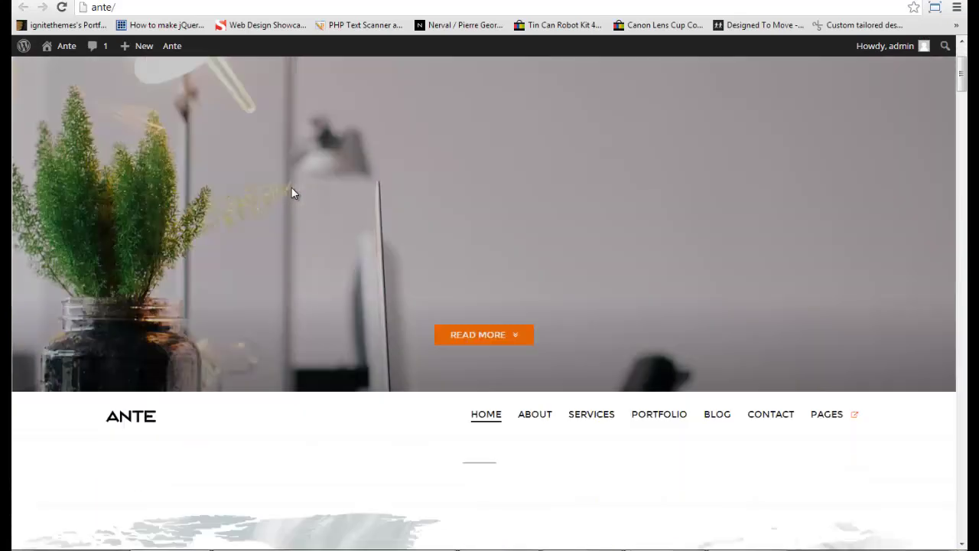
{"action": "scroll", "coordinate": [482, 232], "scroll_direction": "down", "scroll_amount": 3}
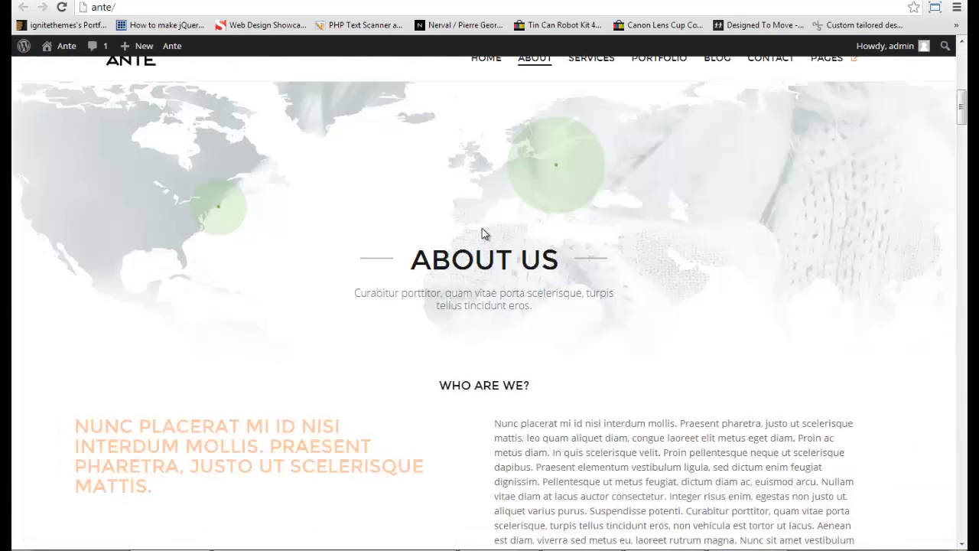
{"action": "left_click", "coordinate": [597, 65]}
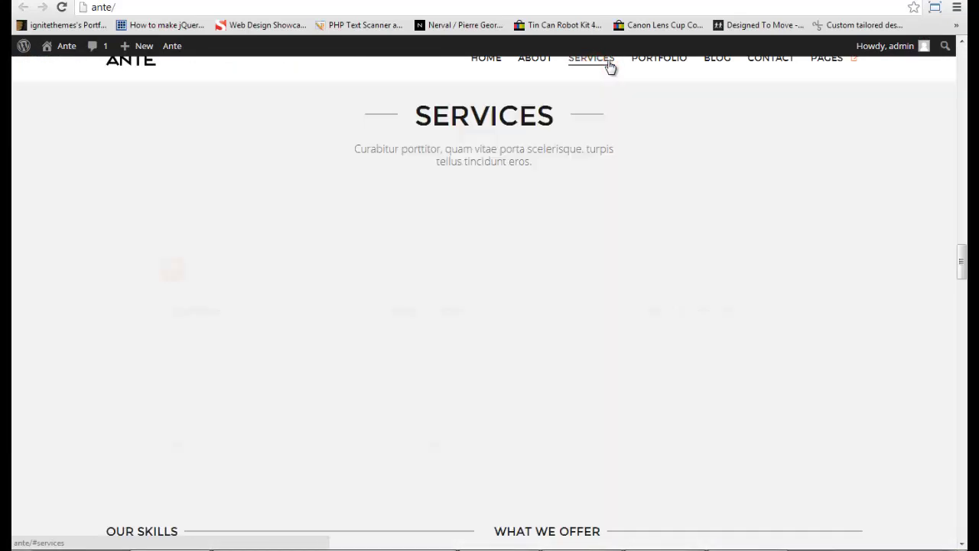
{"action": "left_click", "coordinate": [655, 66]}
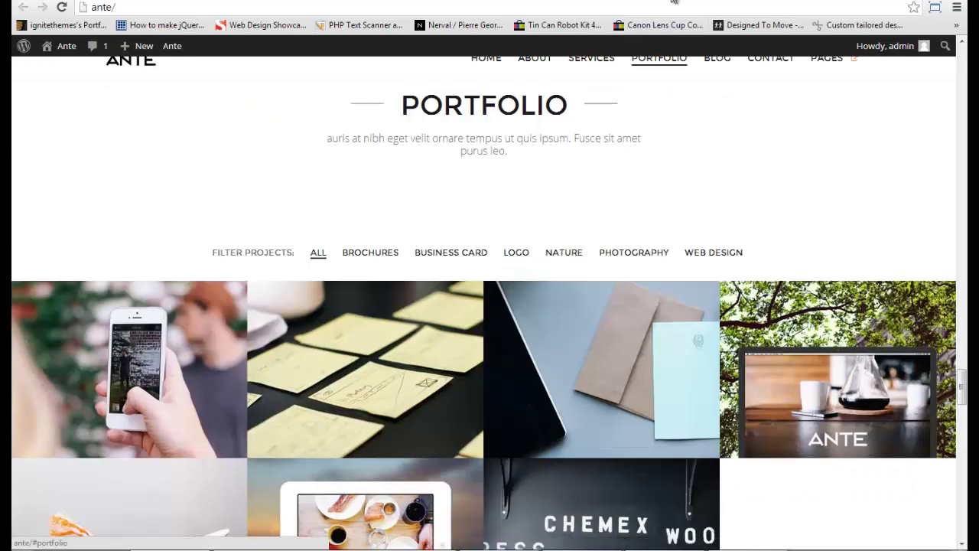
{"action": "left_click", "coordinate": [776, 68]}
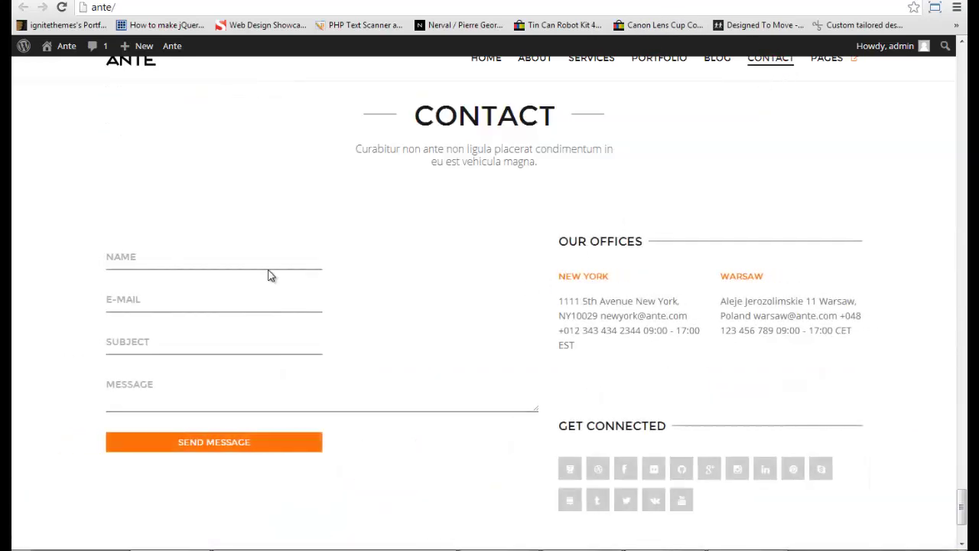
{"action": "left_click", "coordinate": [208, 261]}
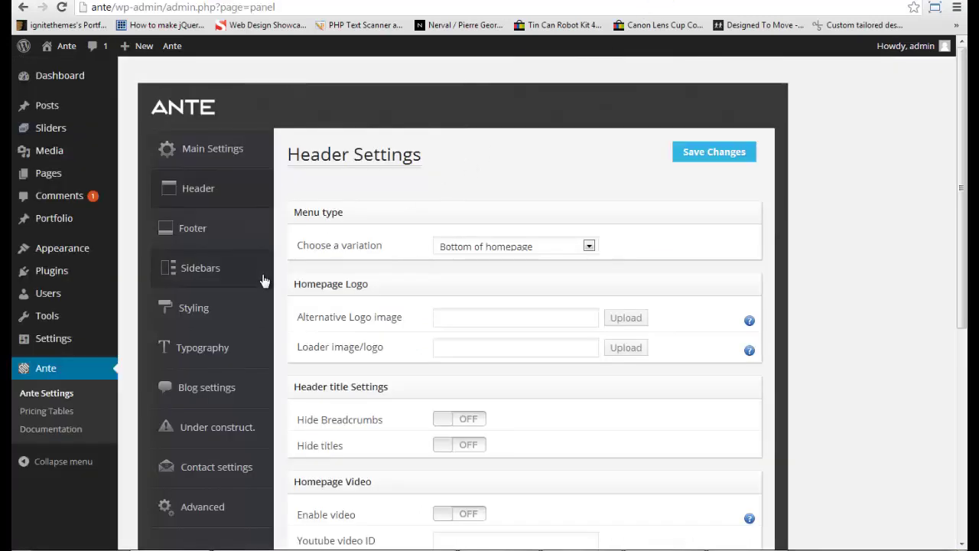
In the theme's contact settings, enter the email address, the subject "Email from website" and the contact address for the Google map.
{"action": "scroll", "coordinate": [286, 283], "scroll_direction": "down", "scroll_amount": 2}
{"action": "left_click", "coordinate": [250, 342]}
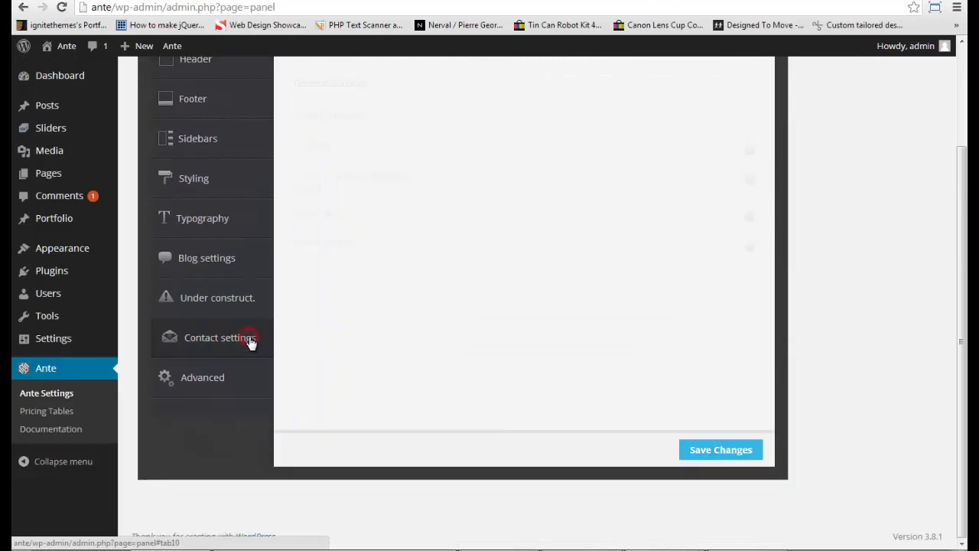
{"action": "left_click", "coordinate": [480, 118]}
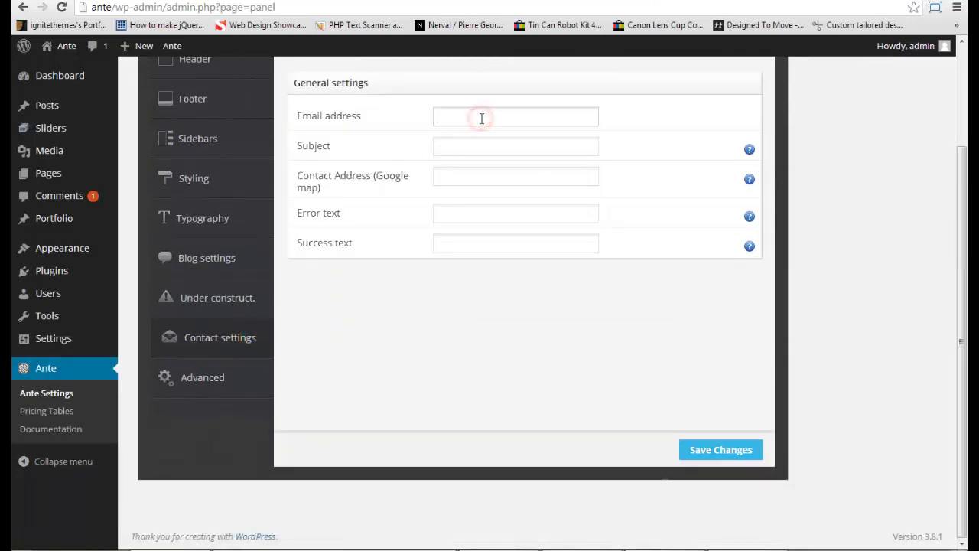
{"action": "type", "text": "email@domain.com"}
{"action": "key", "text": "Tab"}
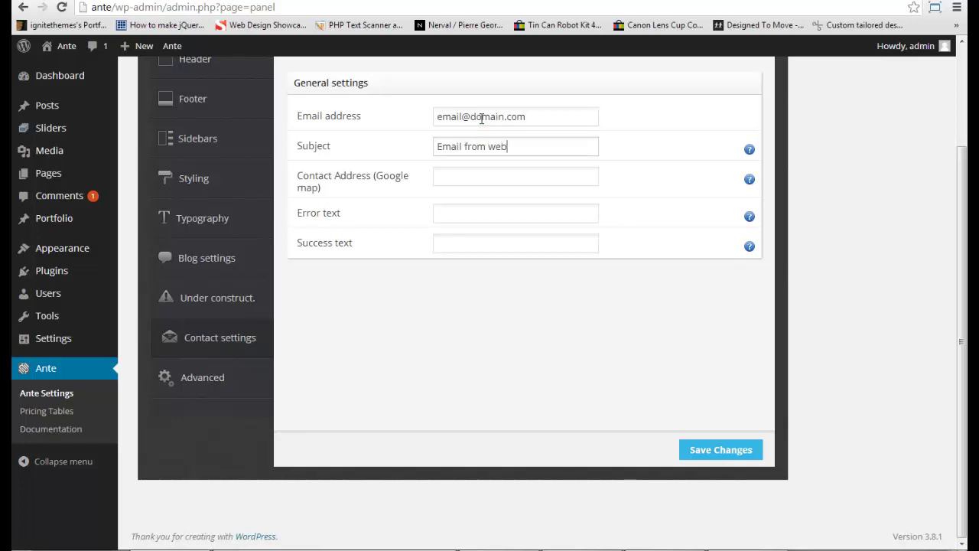
{"action": "key", "text": "Tab"}
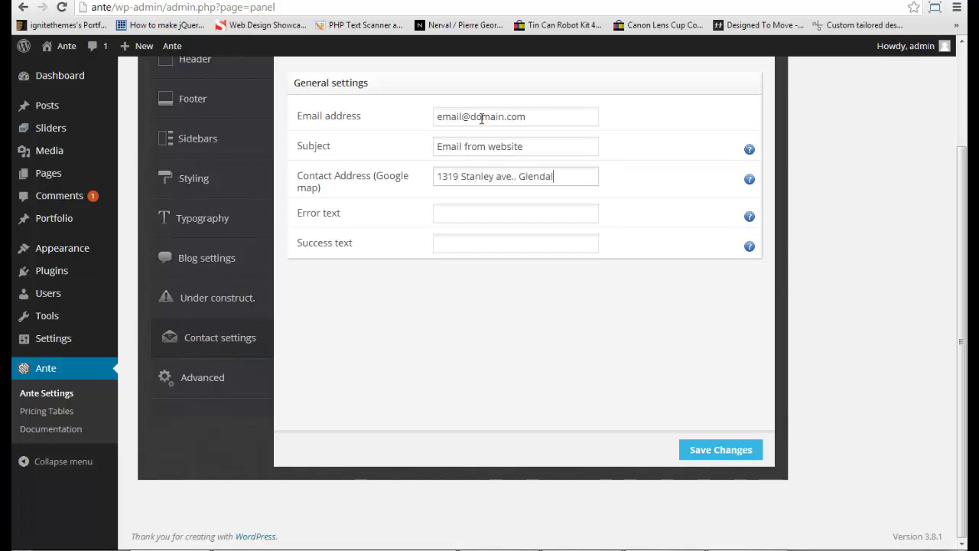
{"action": "key", "text": "Tab"}
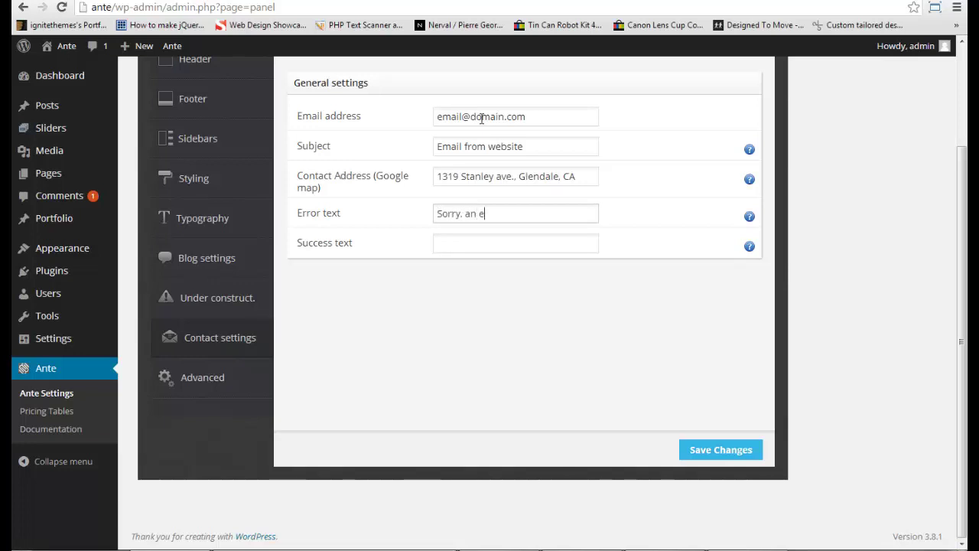
Set the contact form's error text to "Sorry, an error occured" and success text to "Thanks for your email.", and save the changes.
{"action": "type", "text": "Sorry, an error occured"}
{"action": "key", "text": "Tab"}
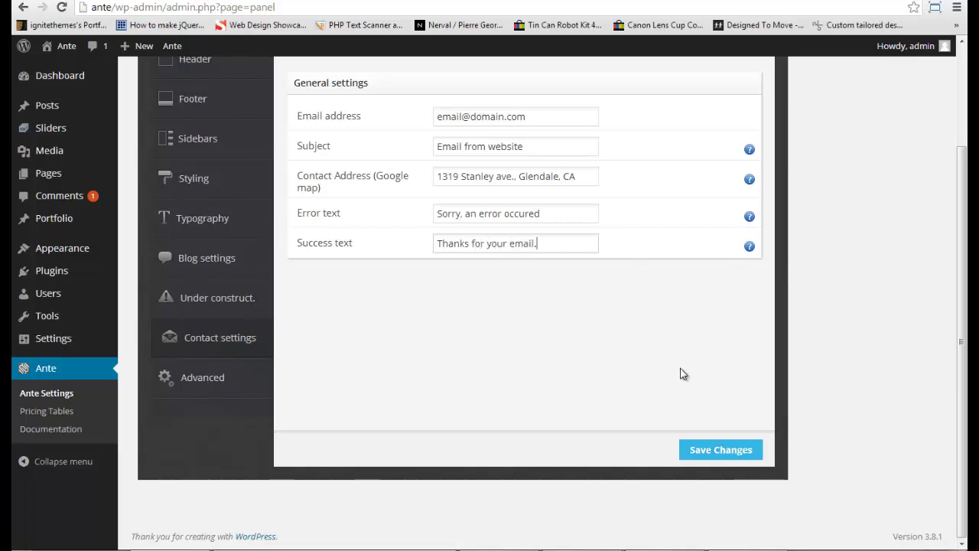
{"action": "left_click", "coordinate": [696, 450]}
View the contact form on the live site and return to the theme's contact settings.
{"action": "scroll", "coordinate": [583, 340], "scroll_direction": "up", "scroll_amount": 1}
{"action": "left_click", "coordinate": [787, 2]}
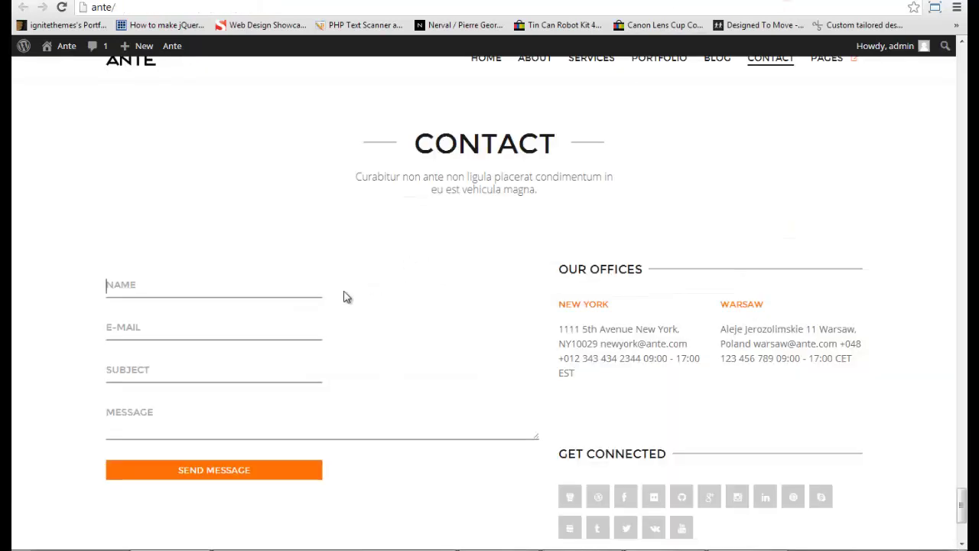
{"action": "left_click", "coordinate": [666, 2]}
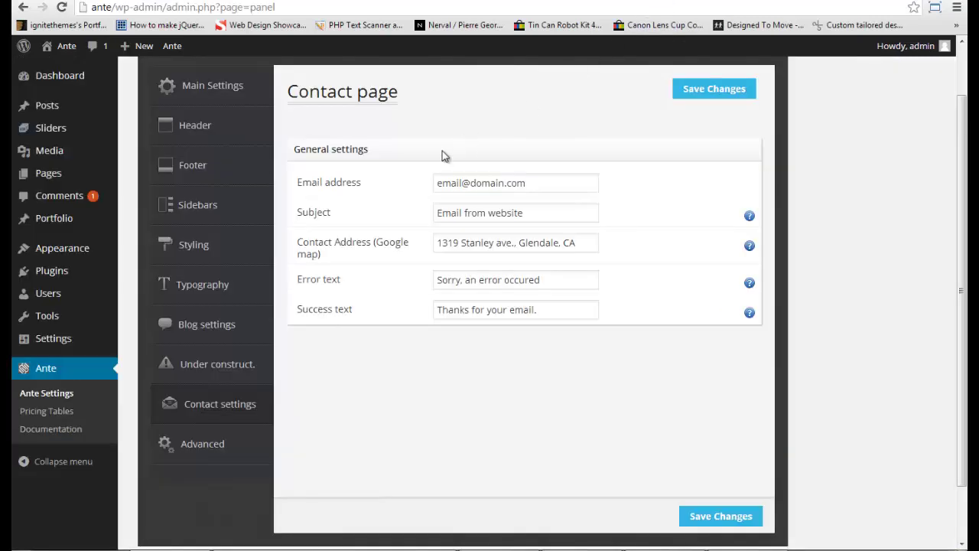
In the theme's footer settings, include the homepage logo, set the copyright text to "Copyright 2014, Ante Inc." and save the changes.
{"action": "left_click", "coordinate": [239, 178]}
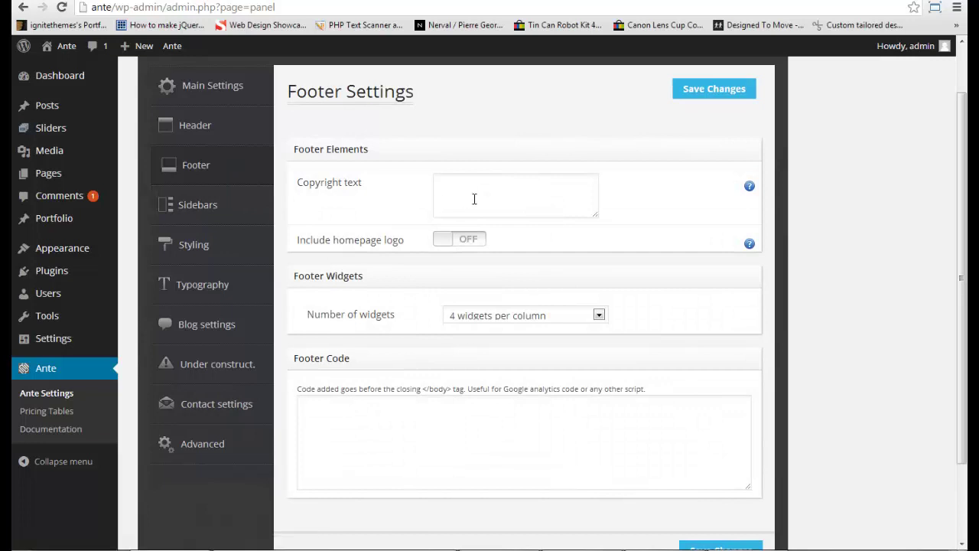
{"action": "left_click", "coordinate": [468, 242]}
{"action": "left_click", "coordinate": [488, 184]}
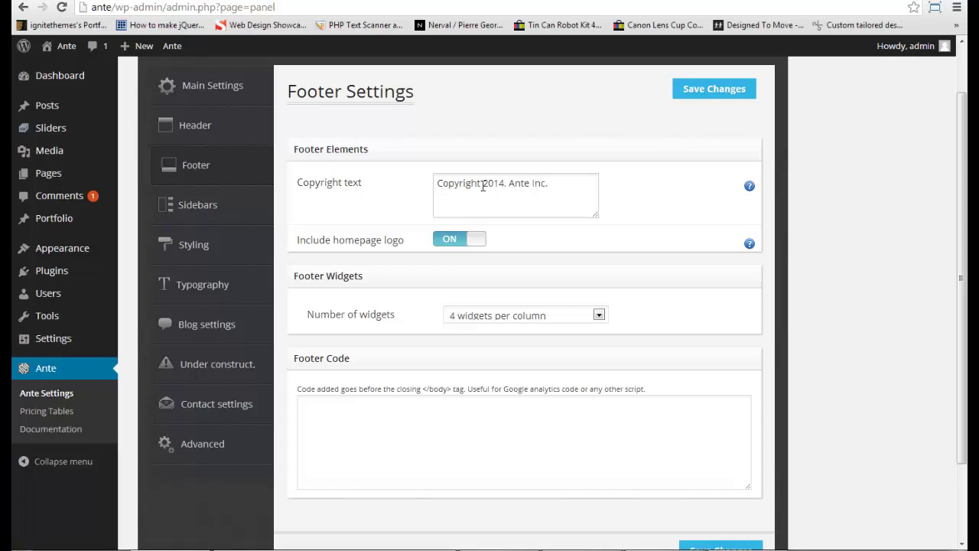
{"action": "left_click", "coordinate": [693, 97]}
In the theme's header settings, upload logo.png as the homepage's alternative logo image at full size and save the changes.
{"action": "left_click", "coordinate": [243, 125]}
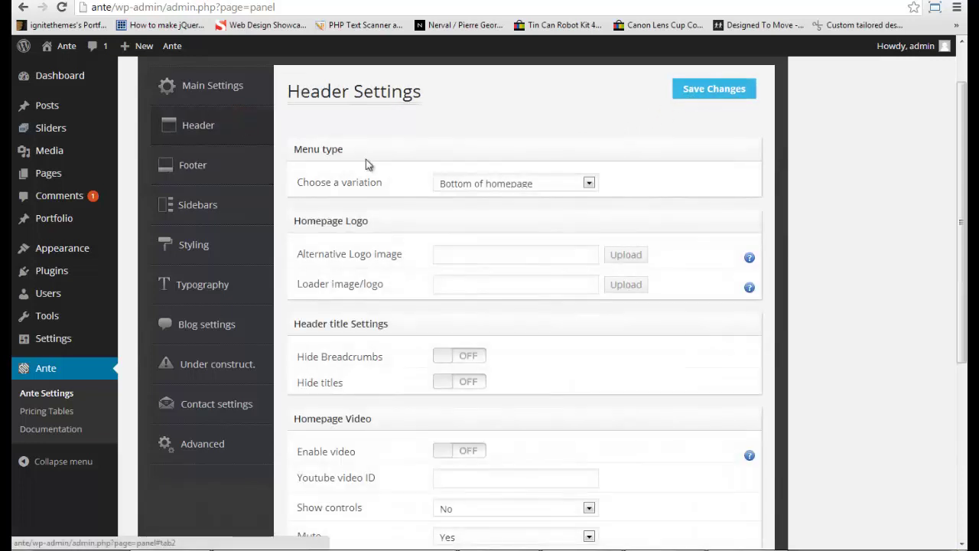
{"action": "scroll", "coordinate": [410, 243], "scroll_direction": "down", "scroll_amount": 1}
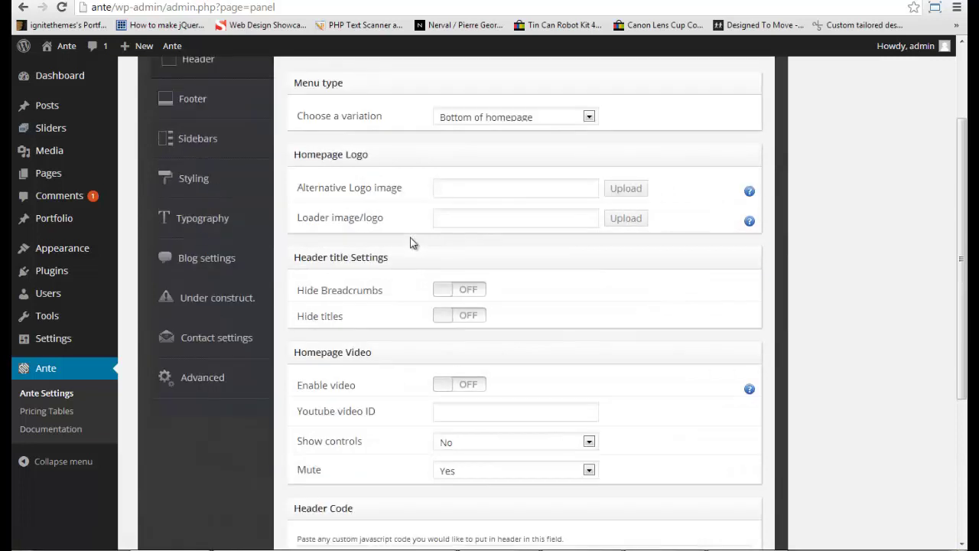
{"action": "left_click", "coordinate": [618, 190]}
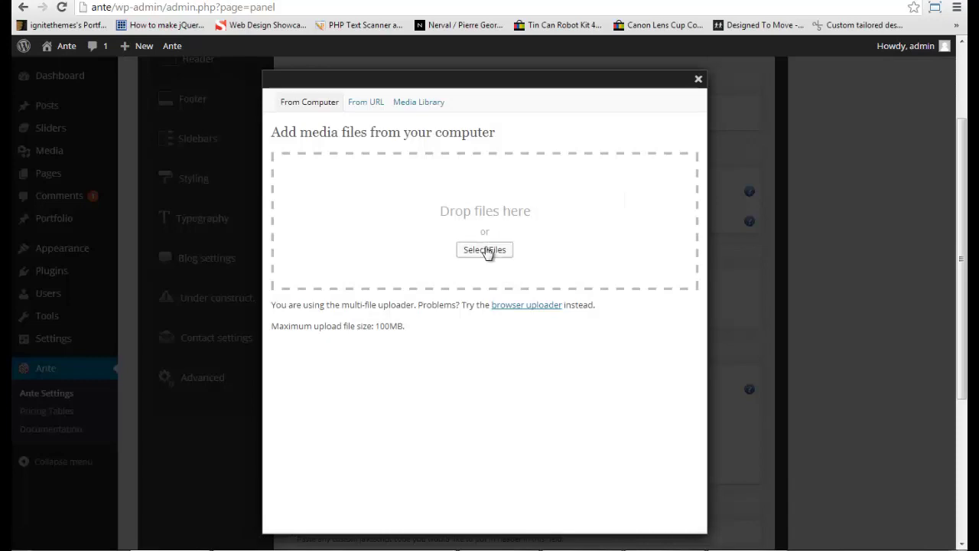
{"action": "left_click", "coordinate": [485, 250]}
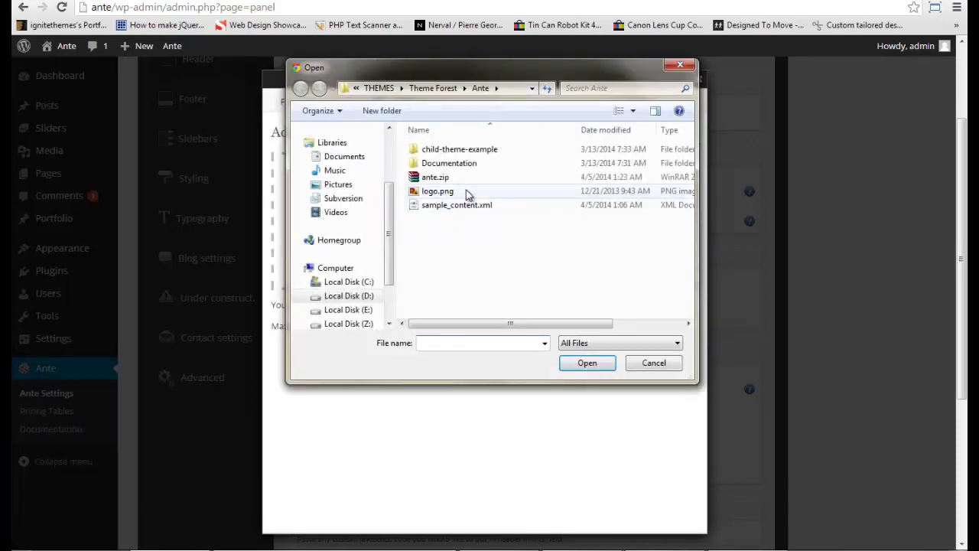
{"action": "double_click", "coordinate": [466, 190]}
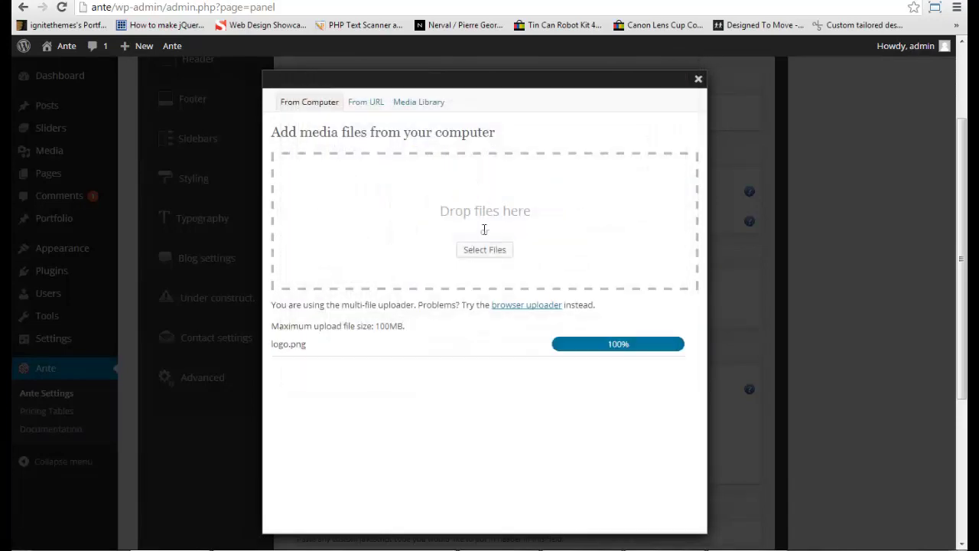
{"action": "scroll", "coordinate": [510, 329], "scroll_direction": "down", "scroll_amount": 5}
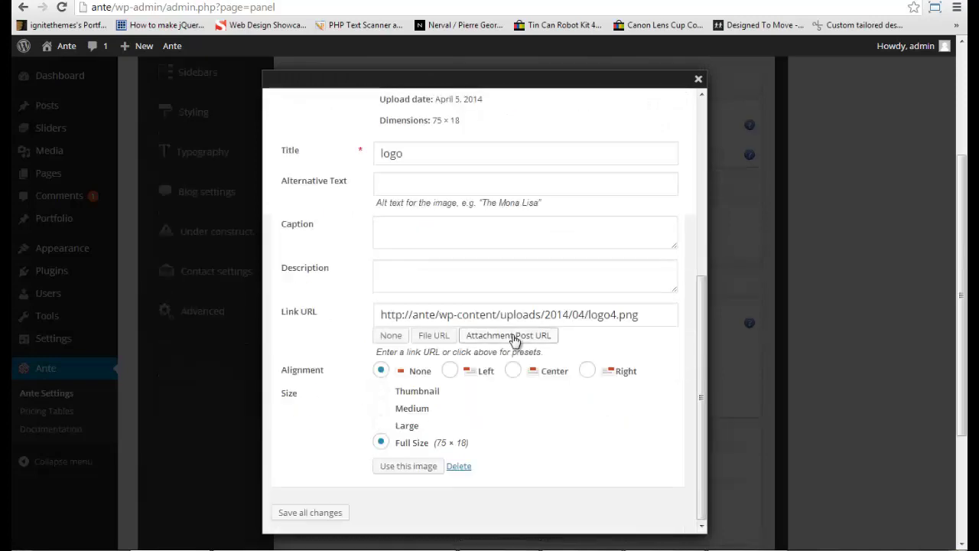
{"action": "left_click", "coordinate": [406, 466]}
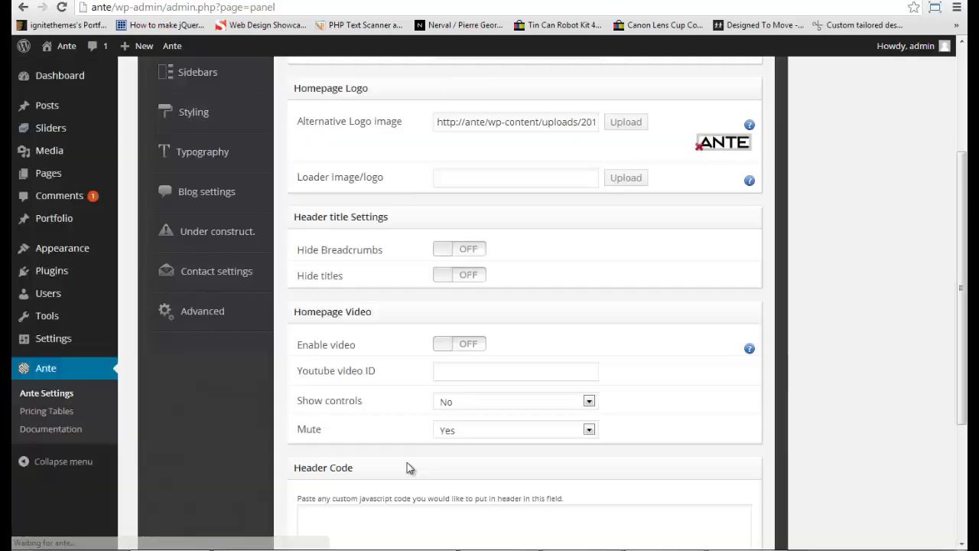
{"action": "scroll", "coordinate": [591, 286], "scroll_direction": "up", "scroll_amount": 2}
{"action": "left_click", "coordinate": [705, 91]}
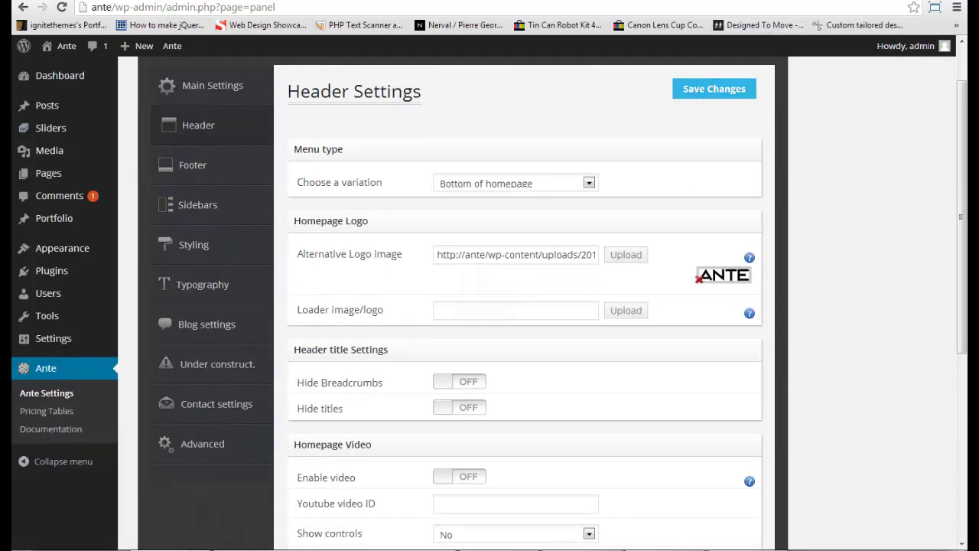
Reload the live site and check the footer's logo and copyright text and the homepage logo.
{"action": "key", "text": "ctrl+Tab"}
{"action": "left_click", "coordinate": [64, 10]}
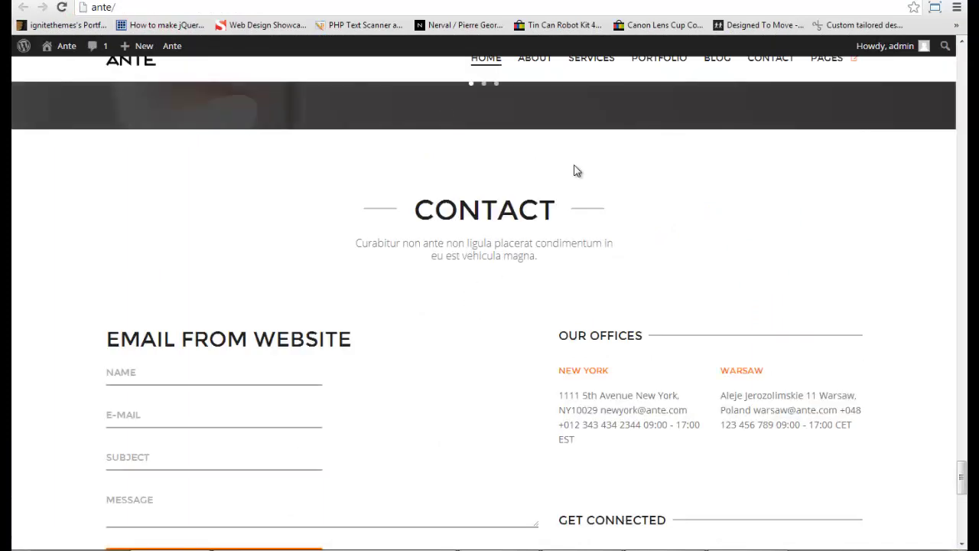
{"action": "scroll", "coordinate": [575, 170], "scroll_direction": "down", "scroll_amount": 6}
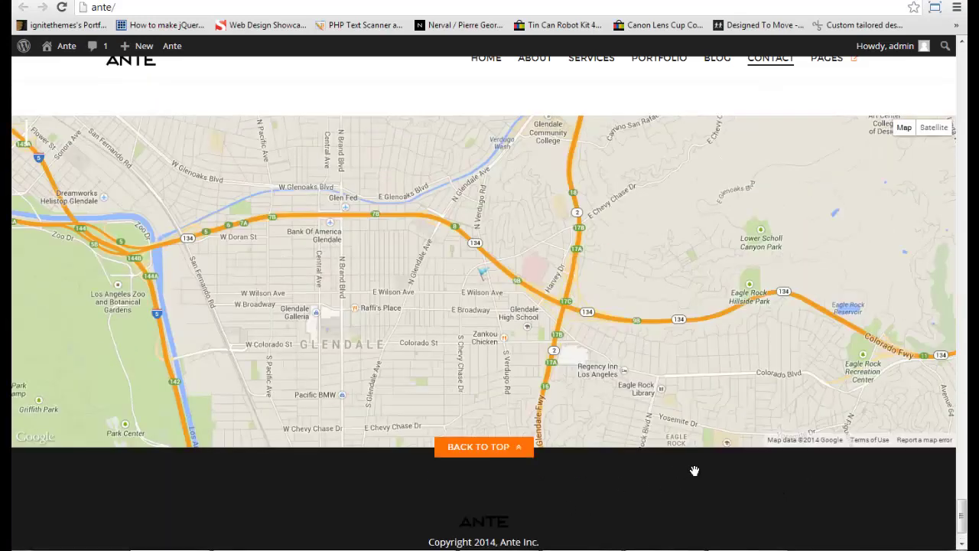
{"action": "left_click_drag", "start_coordinate": [960, 490], "coordinate": [962, 168]}
{"action": "scroll", "coordinate": [733, 132], "scroll_direction": "up", "scroll_amount": 15}
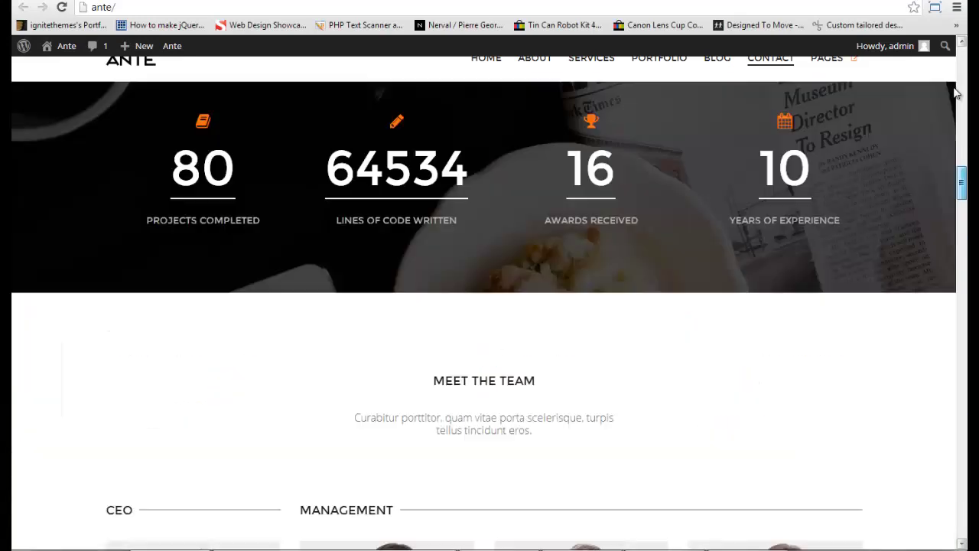
{"action": "scroll", "coordinate": [703, 159], "scroll_direction": "up", "scroll_amount": 1}
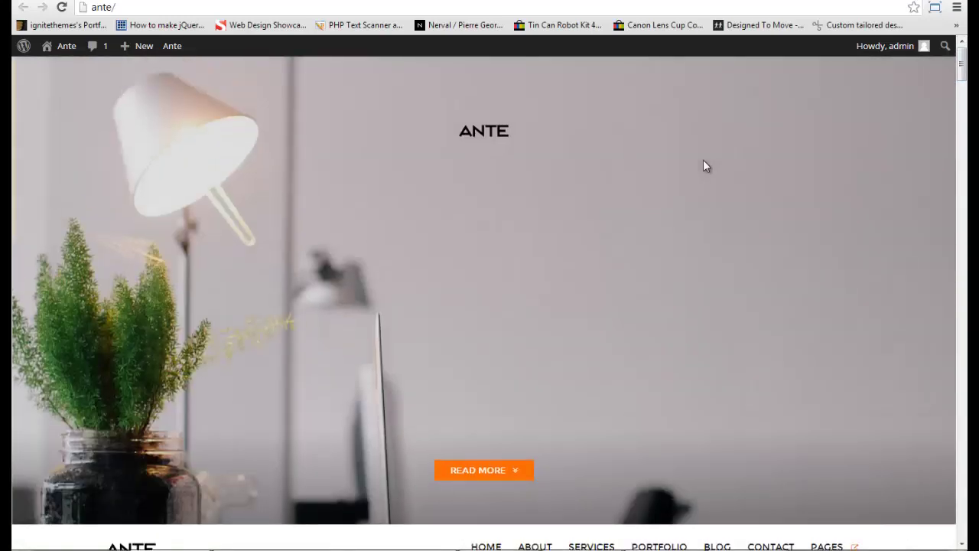
{"action": "scroll", "coordinate": [683, 183], "scroll_direction": "down", "scroll_amount": 2}
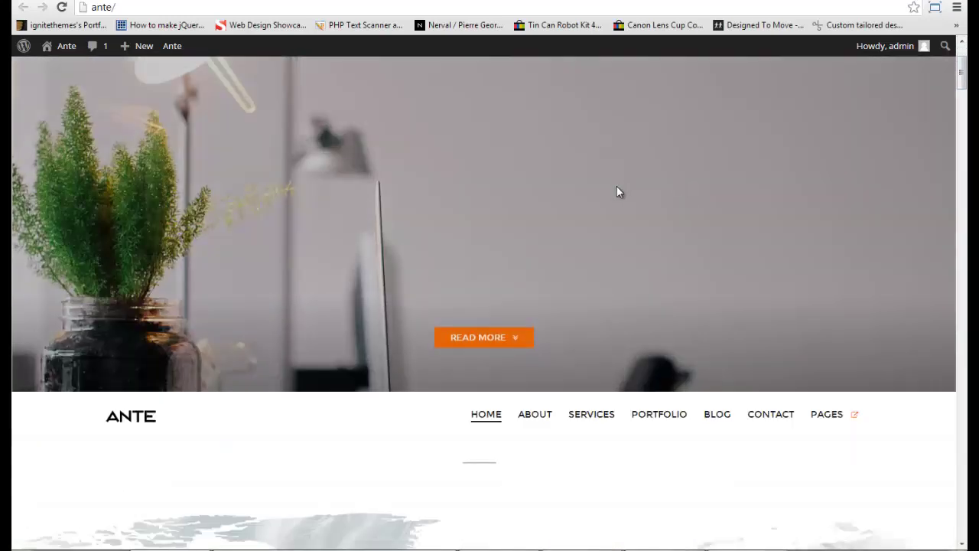
{"action": "scroll", "coordinate": [617, 214], "scroll_direction": "up", "scroll_amount": 2}
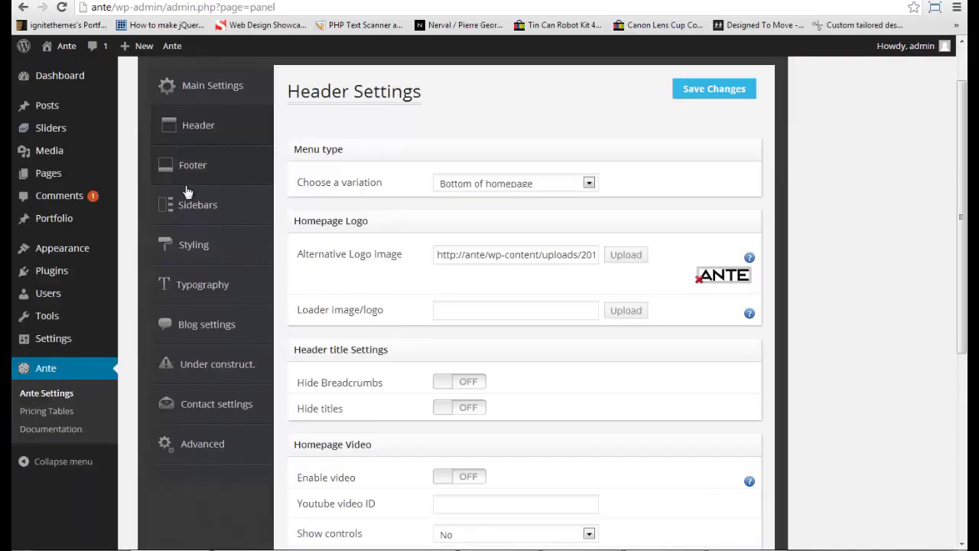
Enable the Description property for menu items, set the Home item's description to "fa-home" in Main navigation and save the menu.
{"action": "mouse_move", "coordinate": [62, 250]}
{"action": "left_click", "coordinate": [150, 304]}
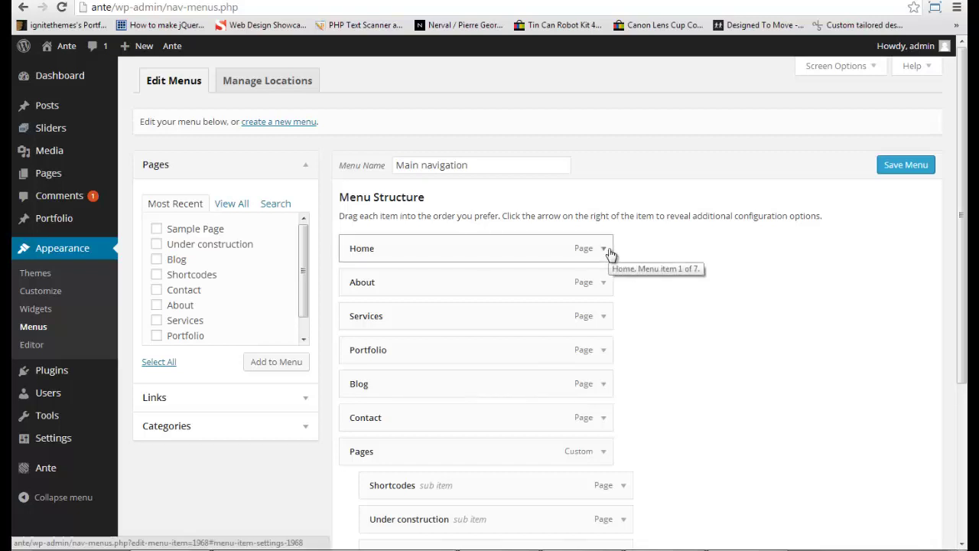
{"action": "left_click", "coordinate": [605, 250]}
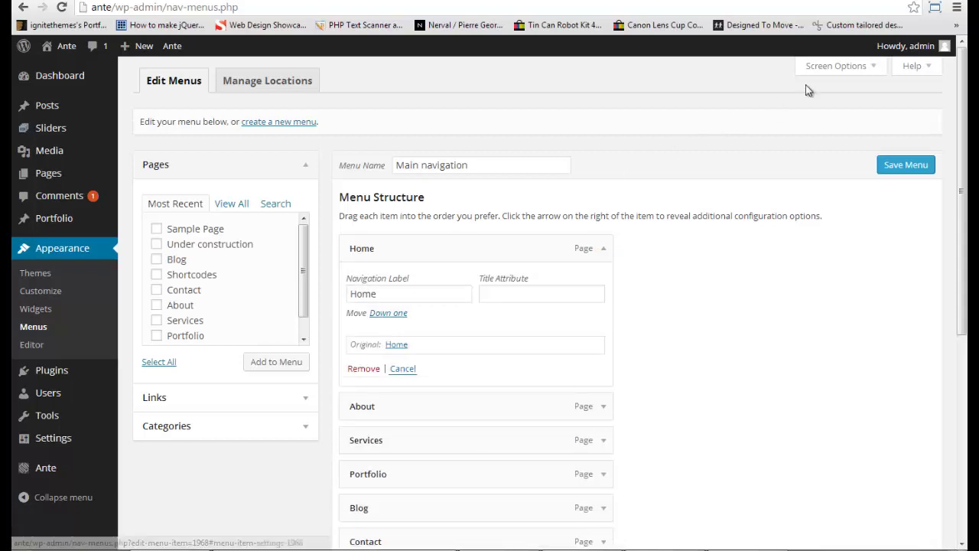
{"action": "left_click", "coordinate": [827, 66]}
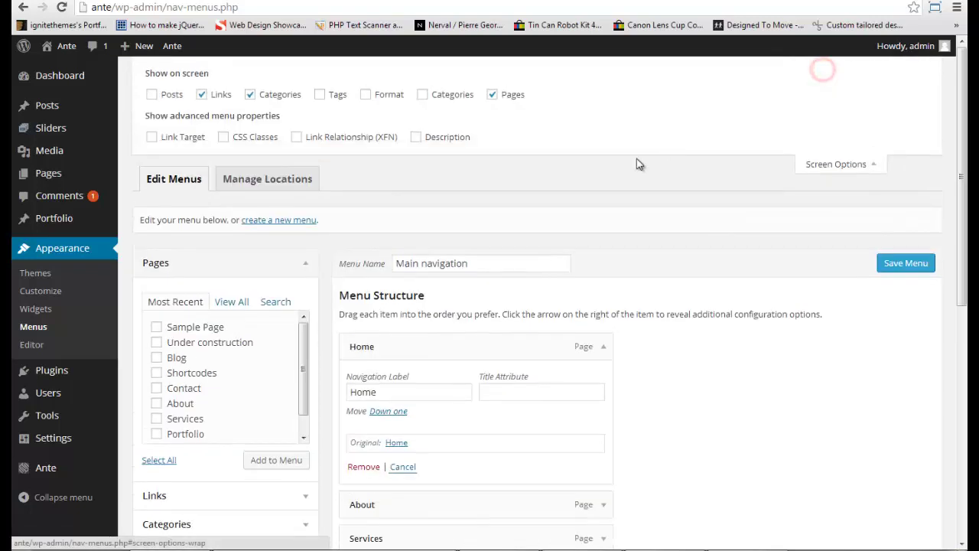
{"action": "left_click", "coordinate": [436, 136]}
{"action": "left_click", "coordinate": [858, 166]}
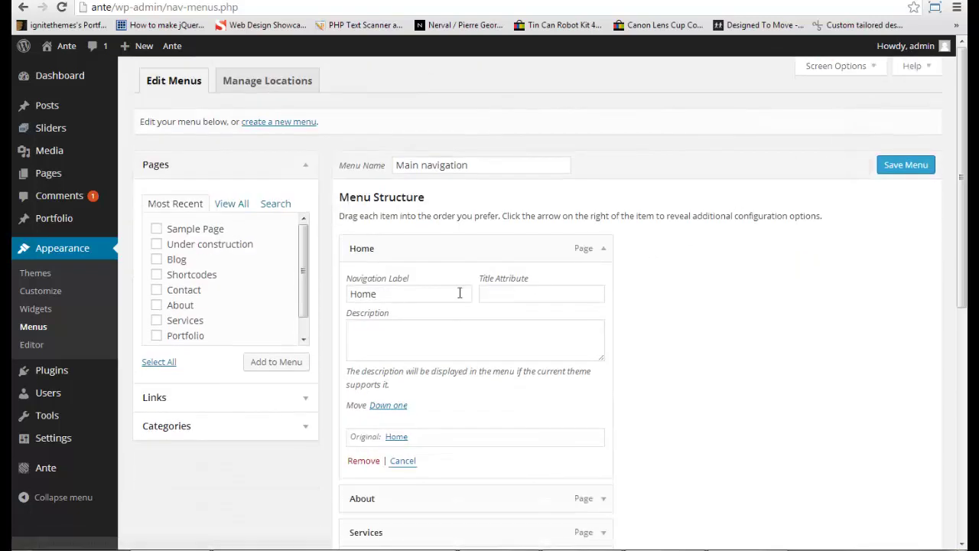
{"action": "left_click", "coordinate": [406, 346]}
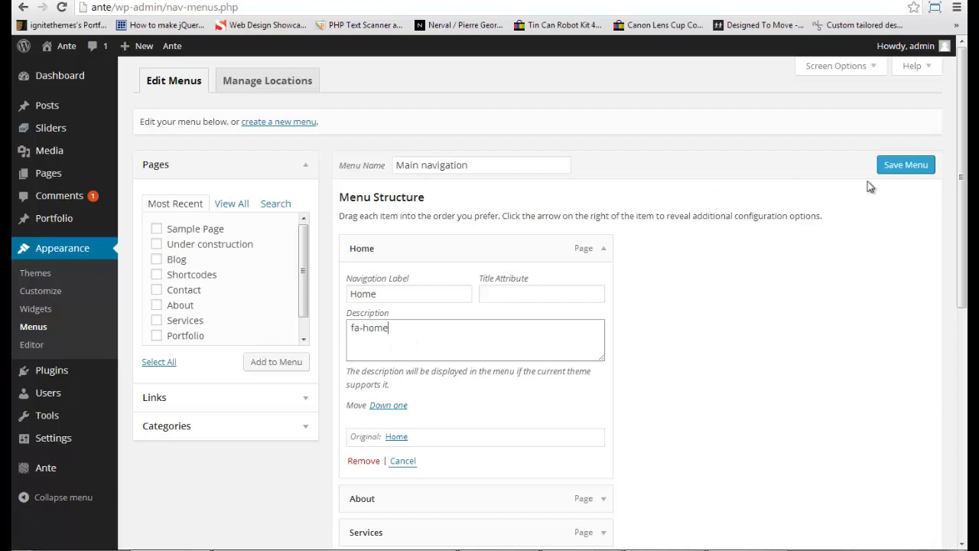
{"action": "left_click", "coordinate": [887, 170]}
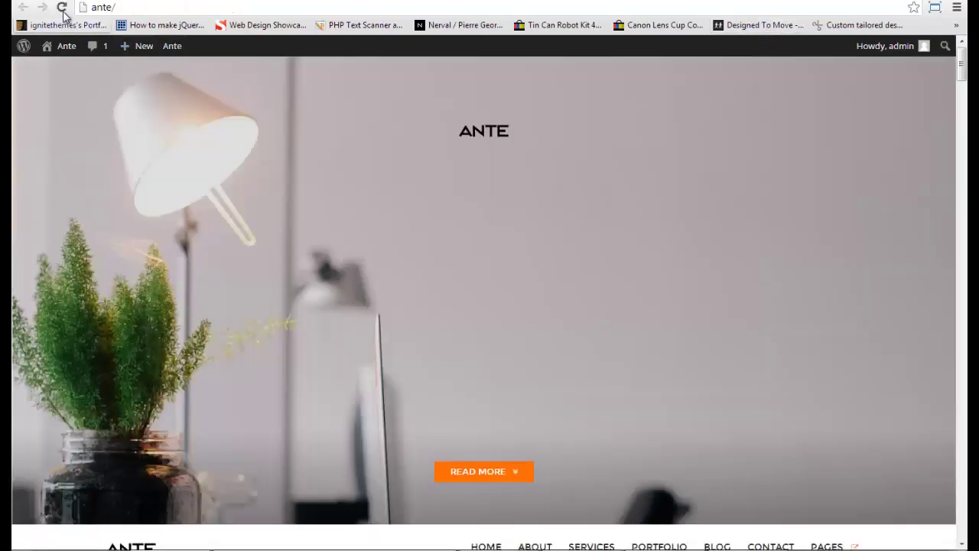
Reload the live site to check the icon of the Home menu item, and return to the menu editor.
{"action": "left_click", "coordinate": [62, 7]}
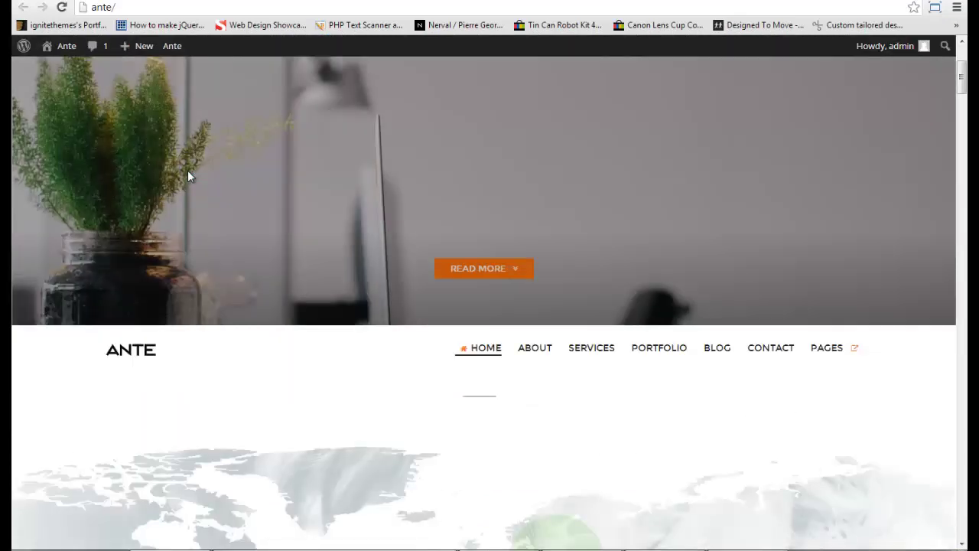
{"action": "scroll", "coordinate": [188, 170], "scroll_direction": "down", "scroll_amount": 1}
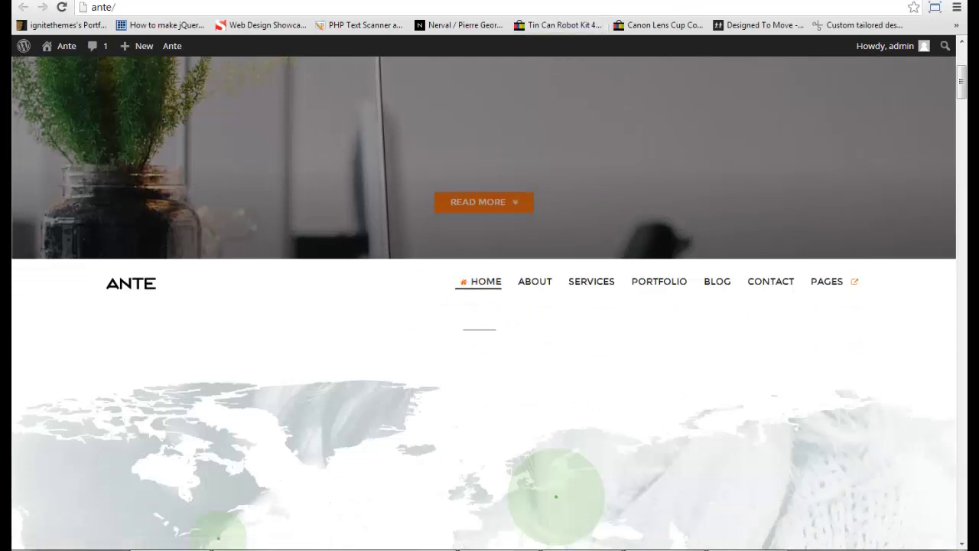
{"action": "left_click", "coordinate": [729, 3]}
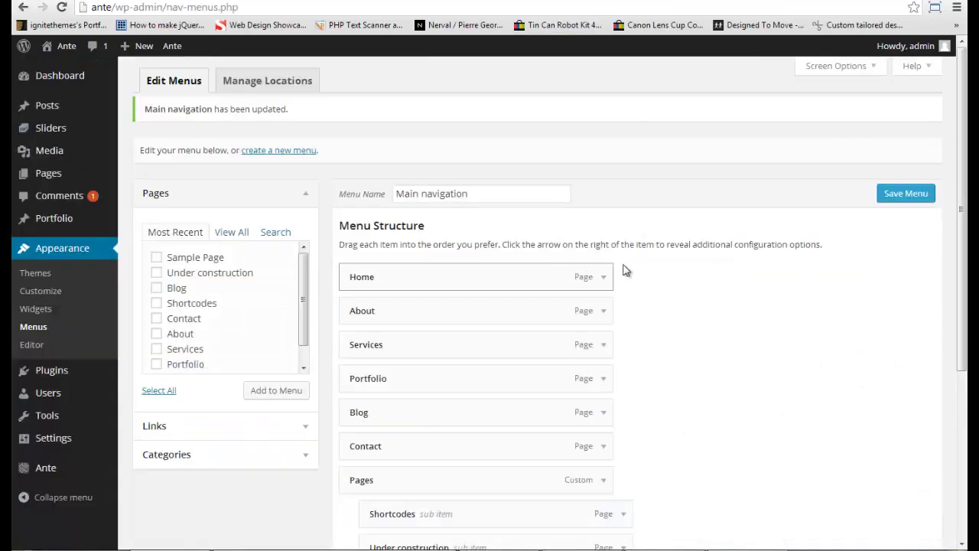
{"action": "scroll", "coordinate": [631, 272], "scroll_direction": "down", "scroll_amount": 1}
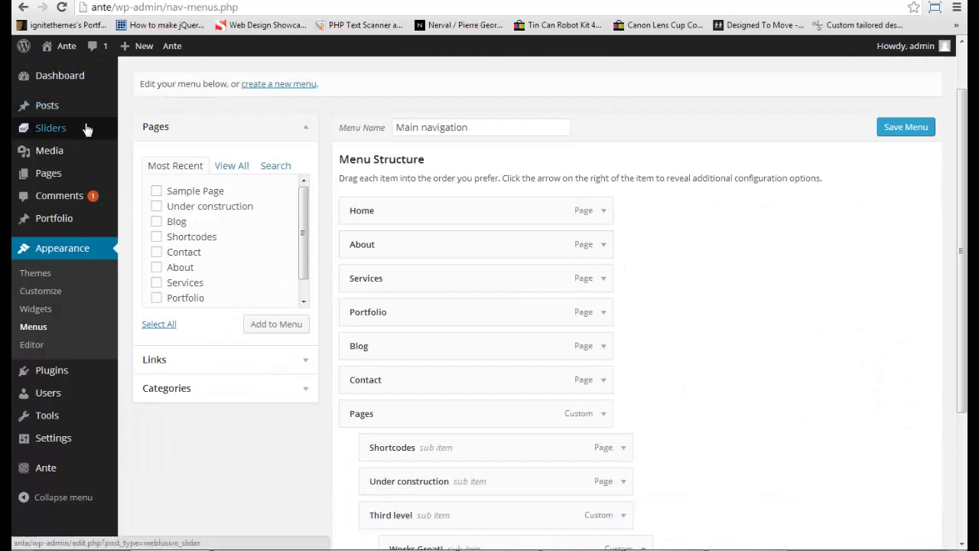
Open simple-slider from the Sliders list and review the title, link and text fields of its slides.
{"action": "left_click", "coordinate": [124, 130]}
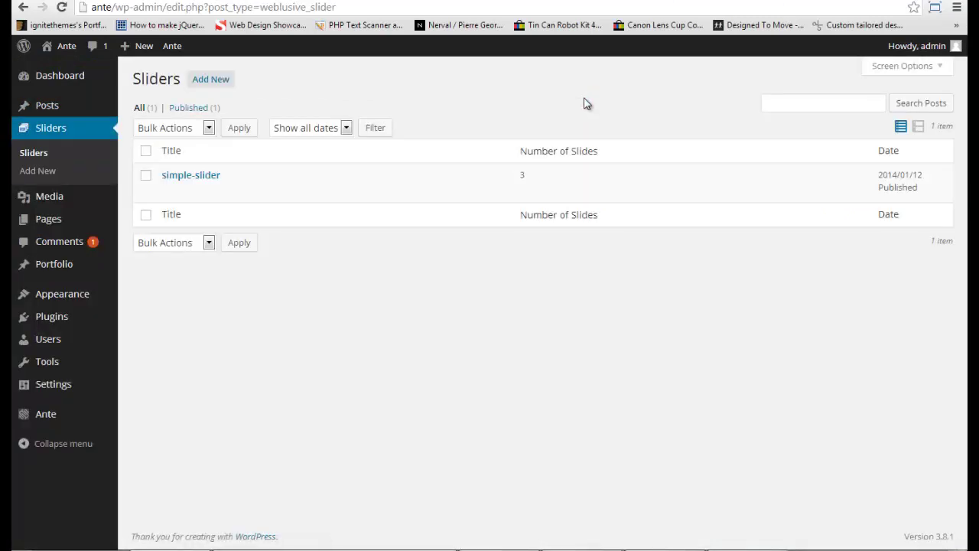
{"action": "left_click", "coordinate": [214, 178]}
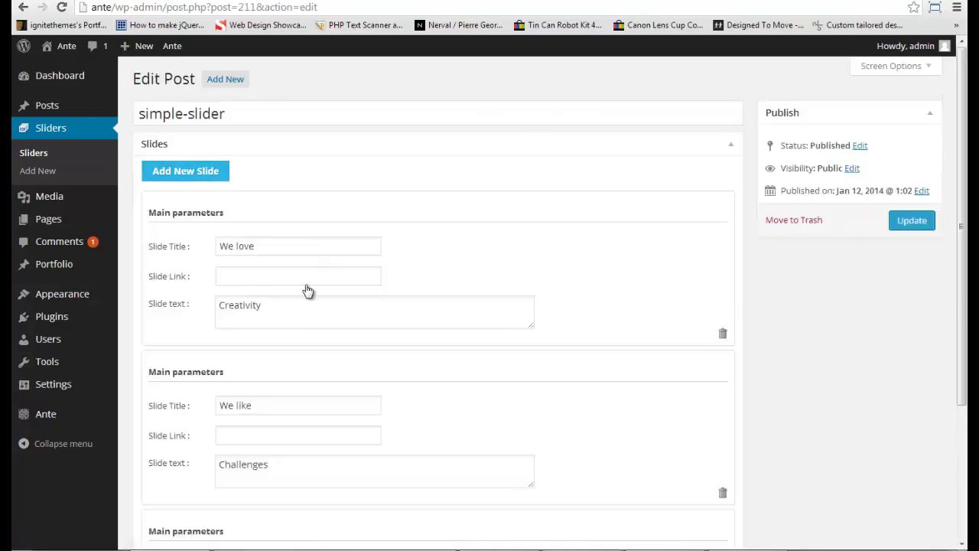
{"action": "scroll", "coordinate": [360, 310], "scroll_direction": "down", "scroll_amount": 3}
{"action": "scroll", "coordinate": [361, 310], "scroll_direction": "up", "scroll_amount": 3}
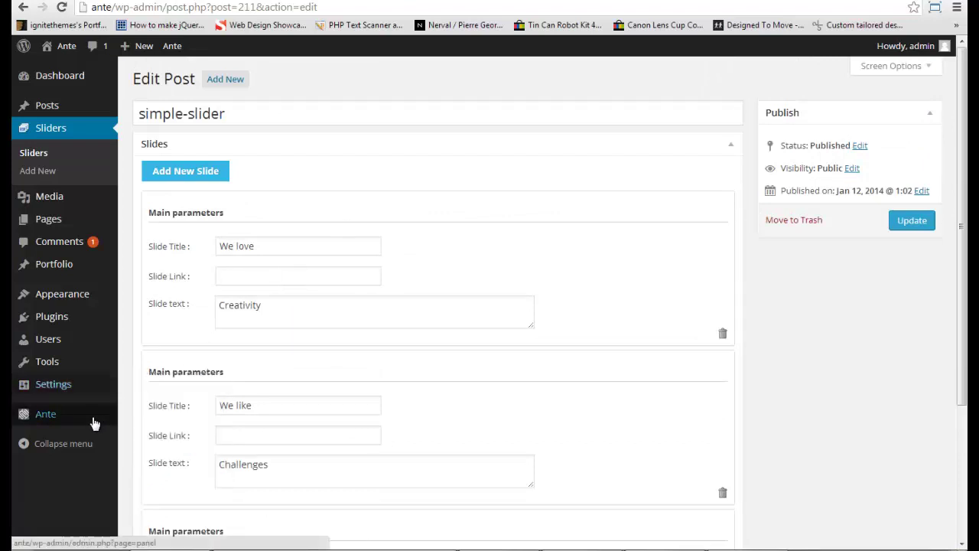
Open the Home page for editing and examine its page options, including the Display choices under Head Options.
{"action": "mouse_move", "coordinate": [94, 419]}
{"action": "left_click", "coordinate": [132, 420]}
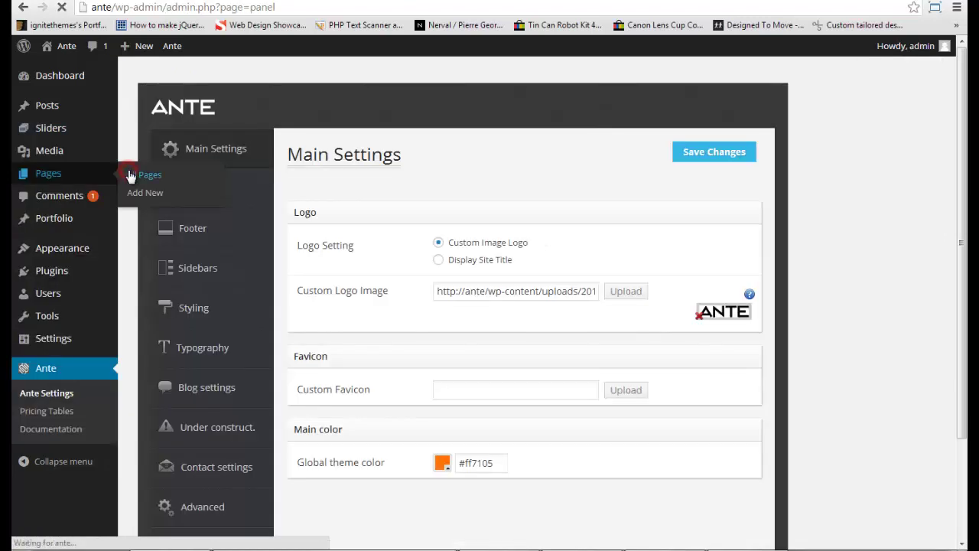
{"action": "left_click", "coordinate": [133, 174]}
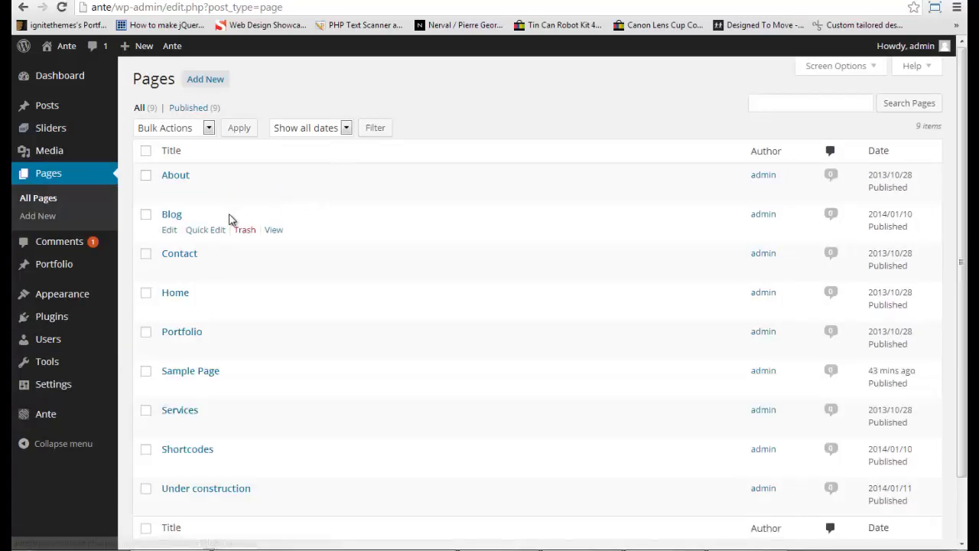
{"action": "left_click", "coordinate": [169, 307]}
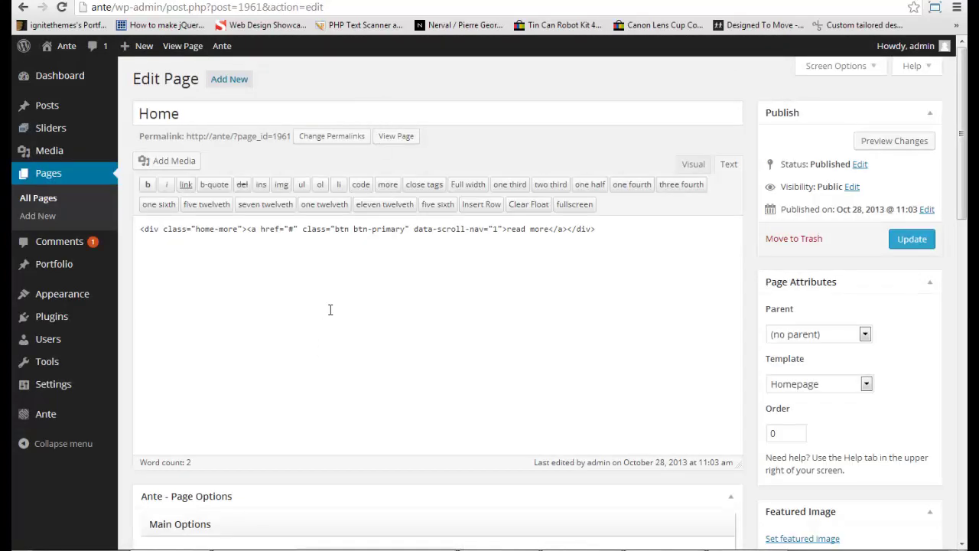
{"action": "scroll", "coordinate": [330, 309], "scroll_direction": "down", "scroll_amount": 4}
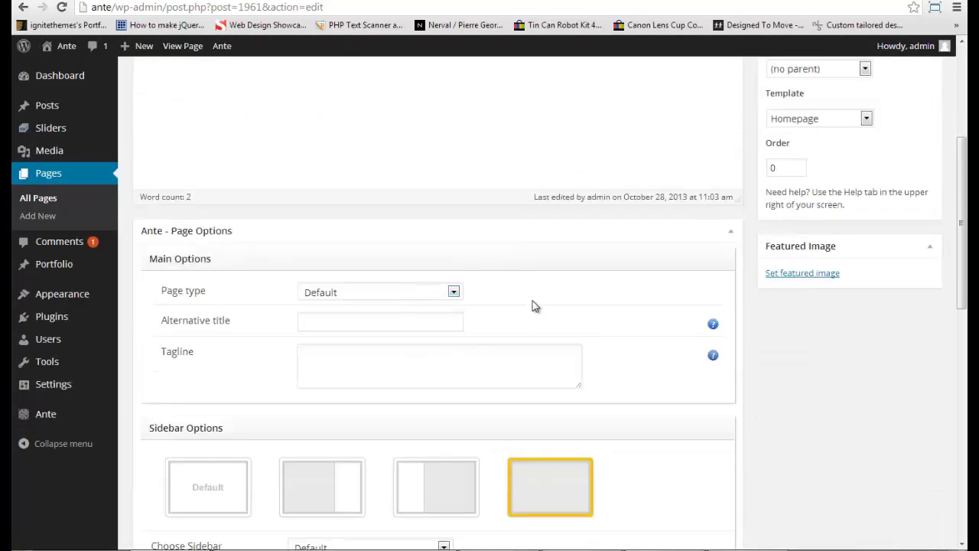
{"action": "scroll", "coordinate": [535, 310], "scroll_direction": "down", "scroll_amount": 4}
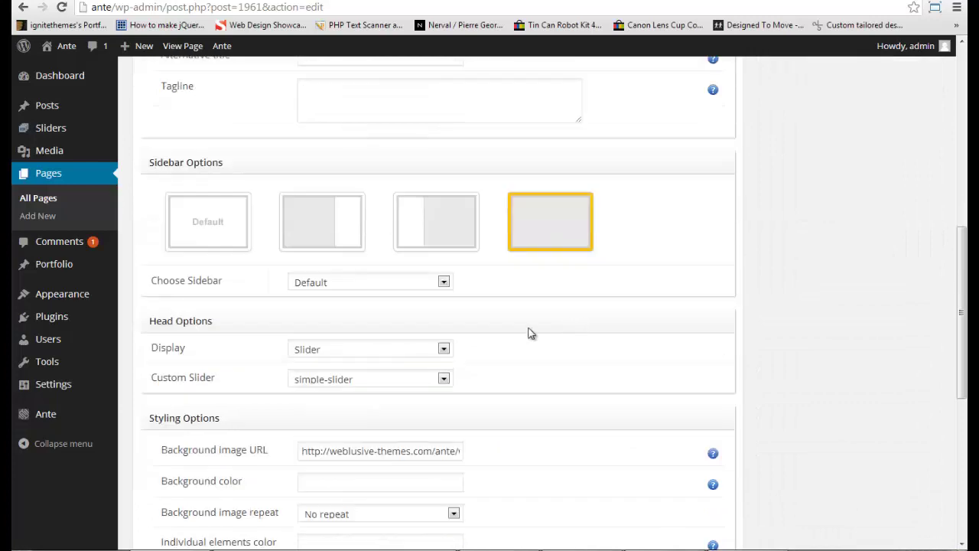
{"action": "left_click", "coordinate": [433, 350]}
{"action": "left_click", "coordinate": [432, 349]}
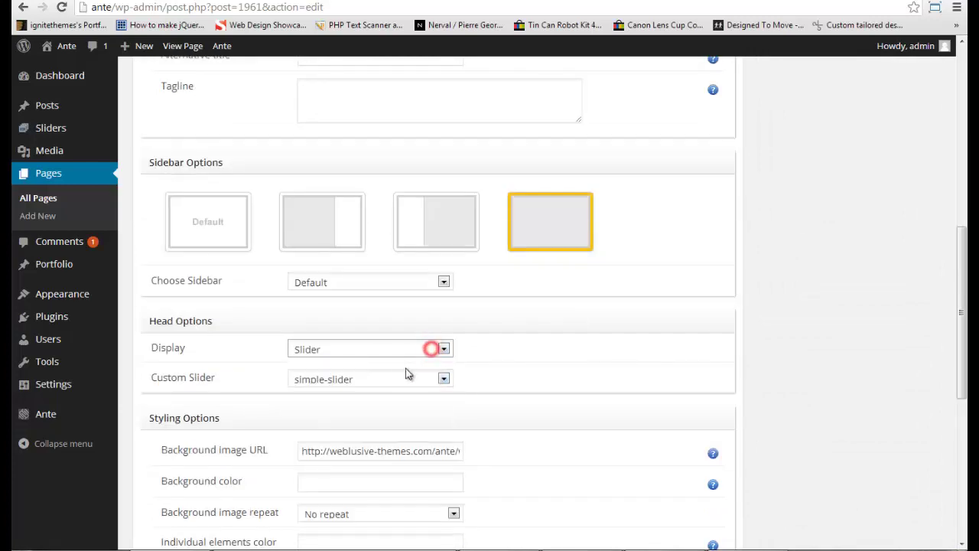
Keep simple-slider as the Home page's Custom Slider under Head Options and update the page.
{"action": "scroll", "coordinate": [654, 392], "scroll_direction": "up", "scroll_amount": 3}
{"action": "scroll", "coordinate": [655, 392], "scroll_direction": "up", "scroll_amount": 2}
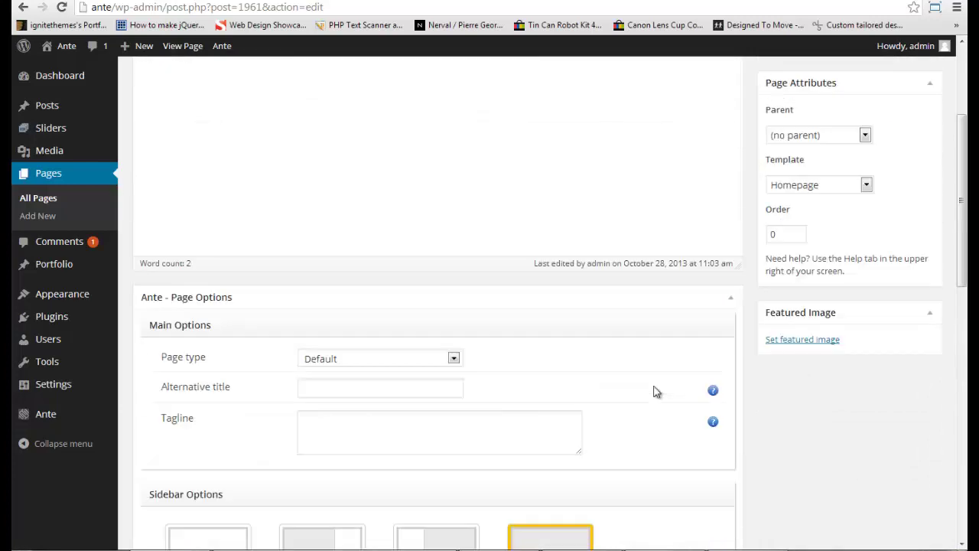
{"action": "scroll", "coordinate": [677, 326], "scroll_direction": "down", "scroll_amount": 4}
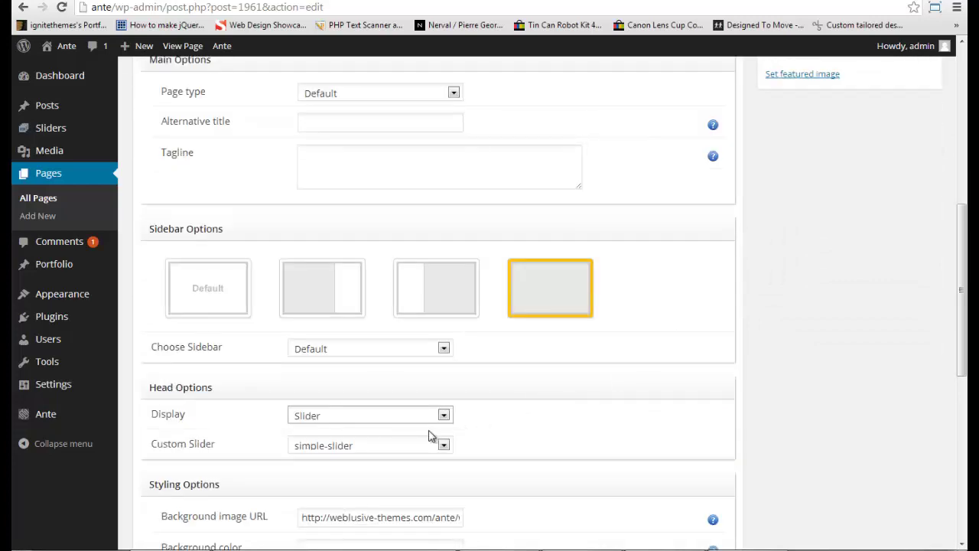
{"action": "left_click", "coordinate": [422, 444]}
{"action": "left_click", "coordinate": [422, 440]}
{"action": "scroll", "coordinate": [579, 411], "scroll_direction": "up", "scroll_amount": 7}
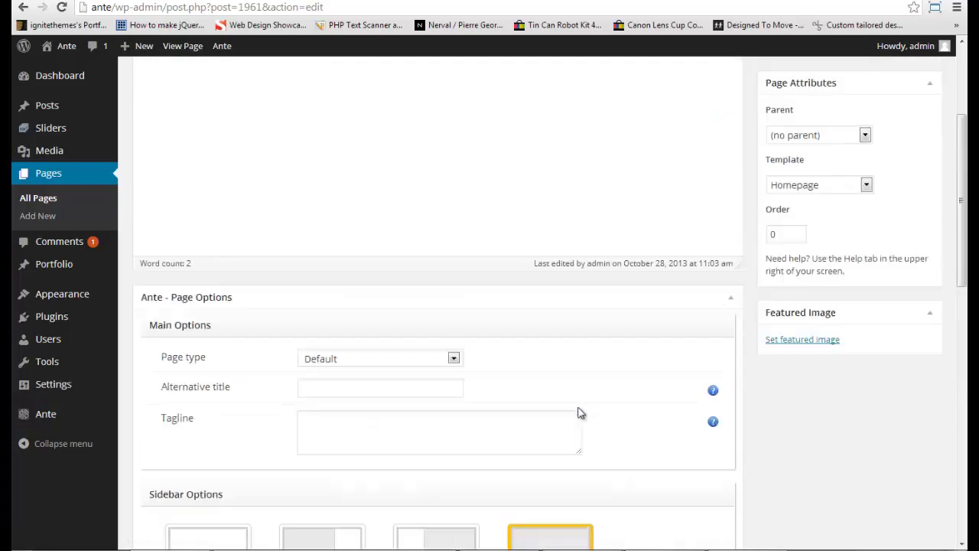
{"action": "left_click", "coordinate": [910, 239]}
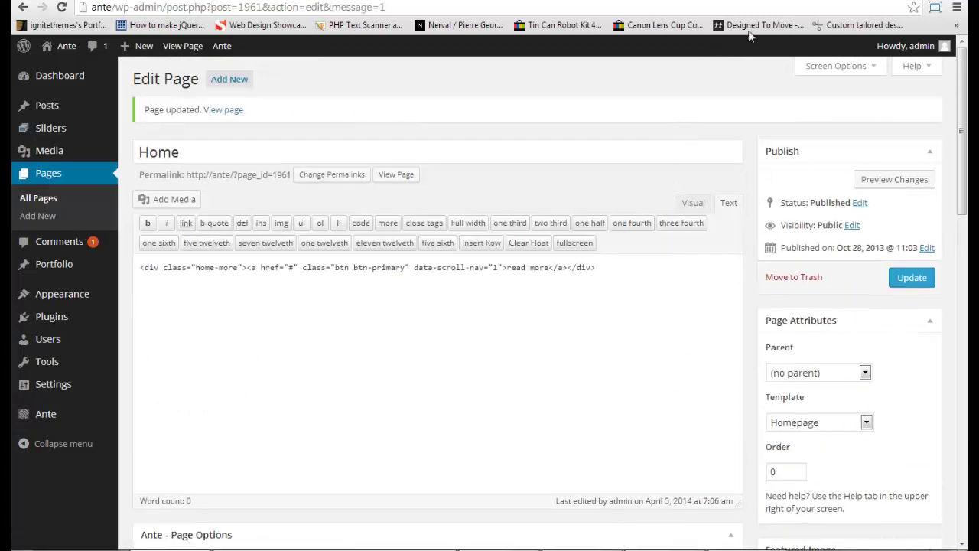
Reload the live site to check the homepage slider, and return to the Ante theme settings.
{"action": "key", "text": "ctrl+Tab"}
{"action": "key", "text": "F5"}
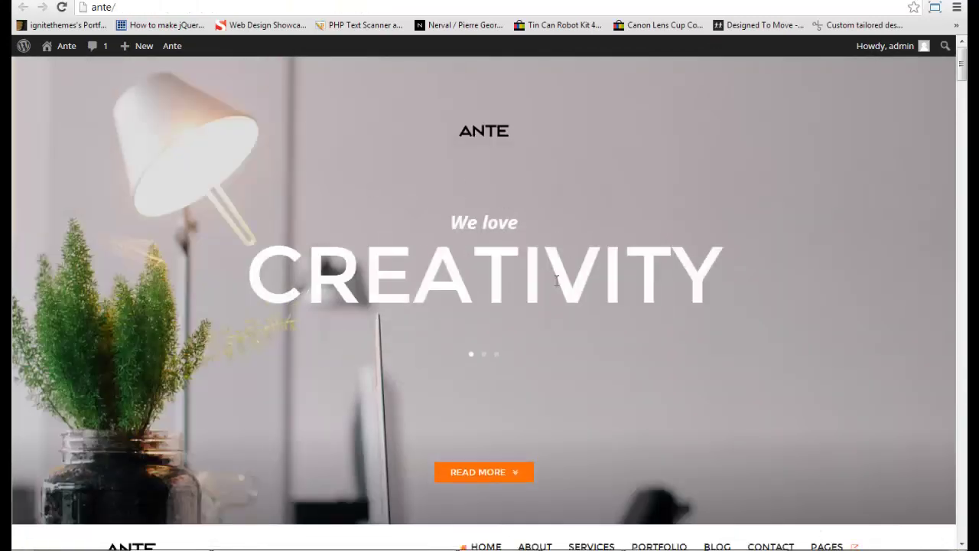
{"action": "key", "text": "ctrl+Tab"}
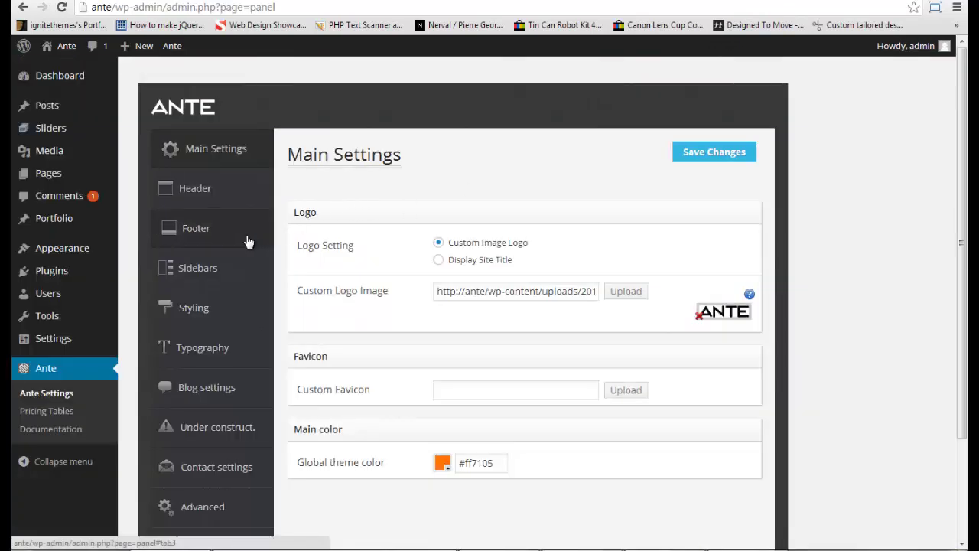
{"action": "left_click", "coordinate": [223, 196]}
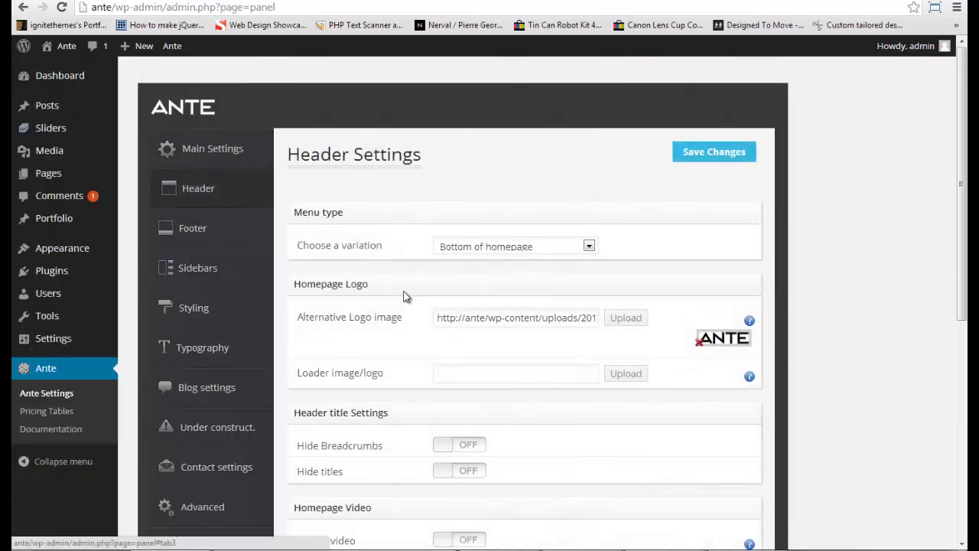
{"action": "scroll", "coordinate": [407, 283], "scroll_direction": "down", "scroll_amount": 1}
{"action": "scroll", "coordinate": [440, 302], "scroll_direction": "down", "scroll_amount": 2}
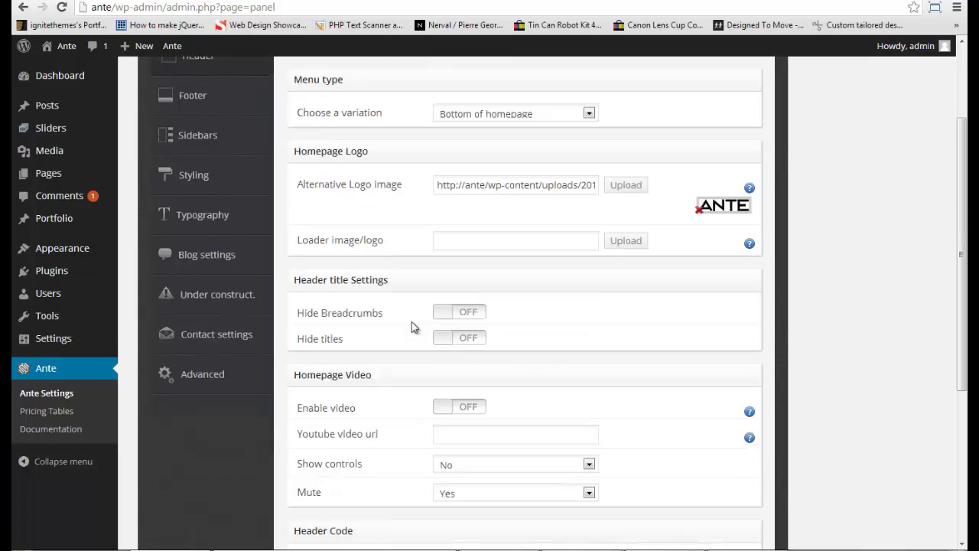
{"action": "left_click", "coordinate": [469, 341]}
{"action": "left_click", "coordinate": [471, 366]}
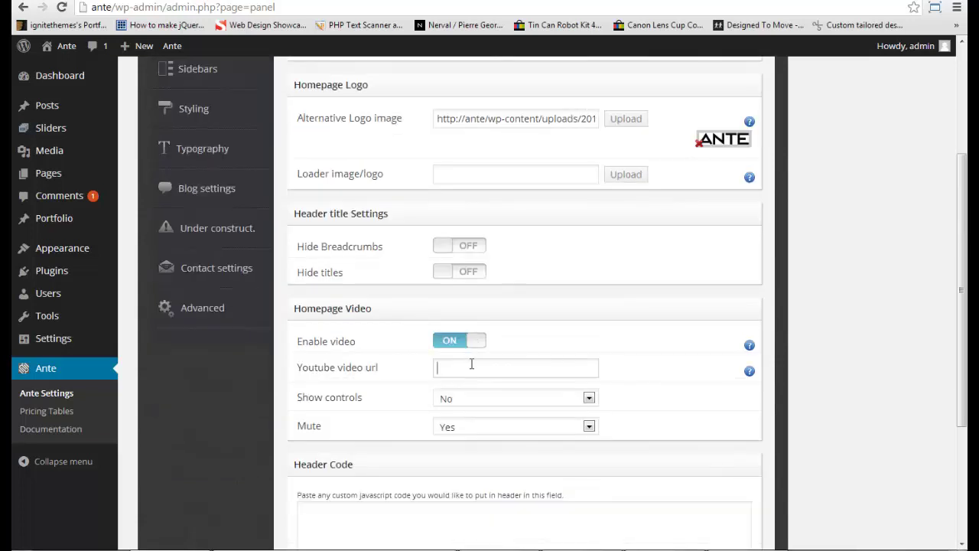
{"action": "type", "text": "http://youtu.be/jiylcz7wUH0"}
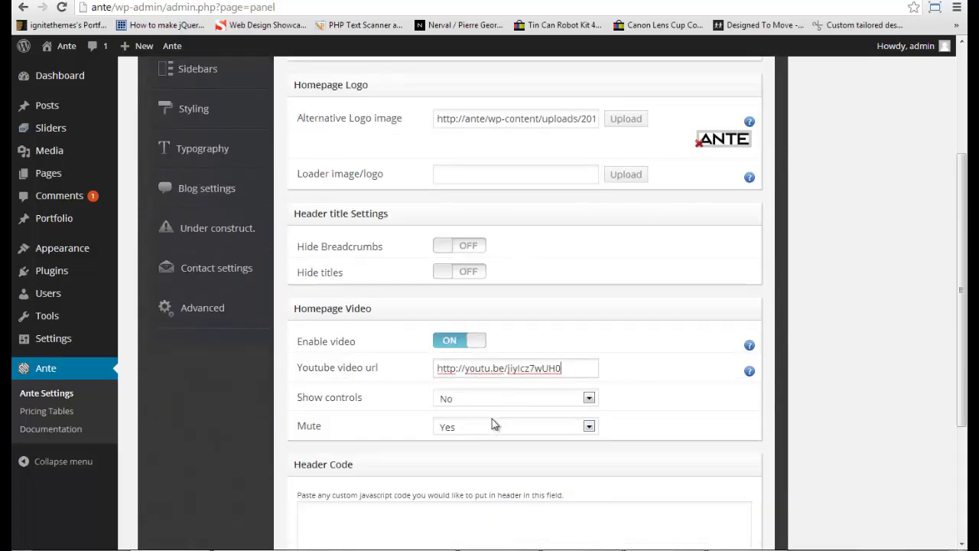
{"action": "scroll", "coordinate": [658, 381], "scroll_direction": "up", "scroll_amount": 3}
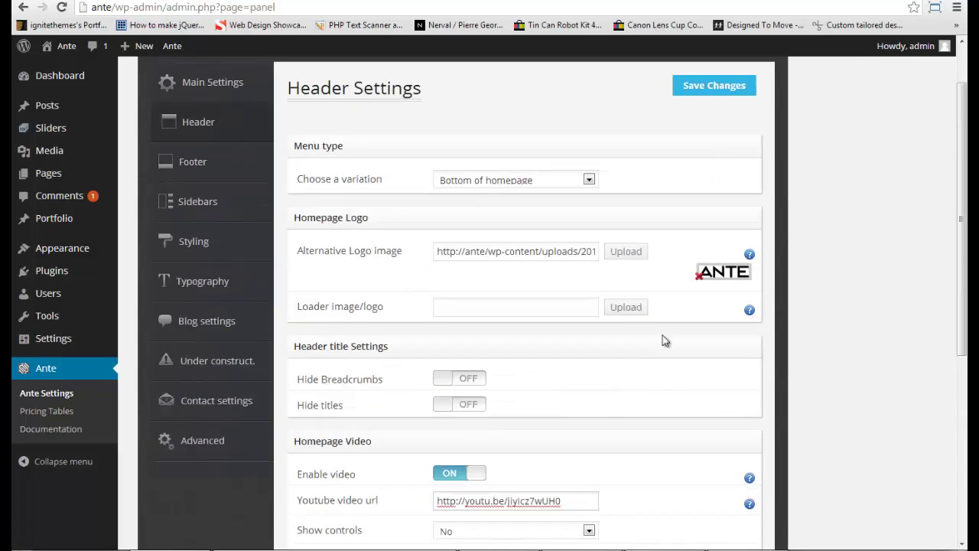
{"action": "left_click", "coordinate": [691, 88]}
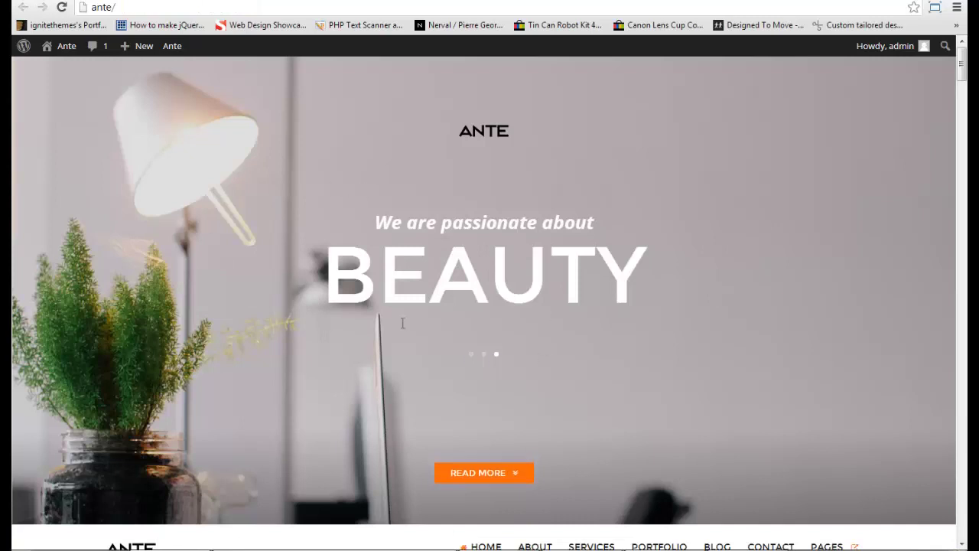
{"action": "left_click", "coordinate": [63, 9]}
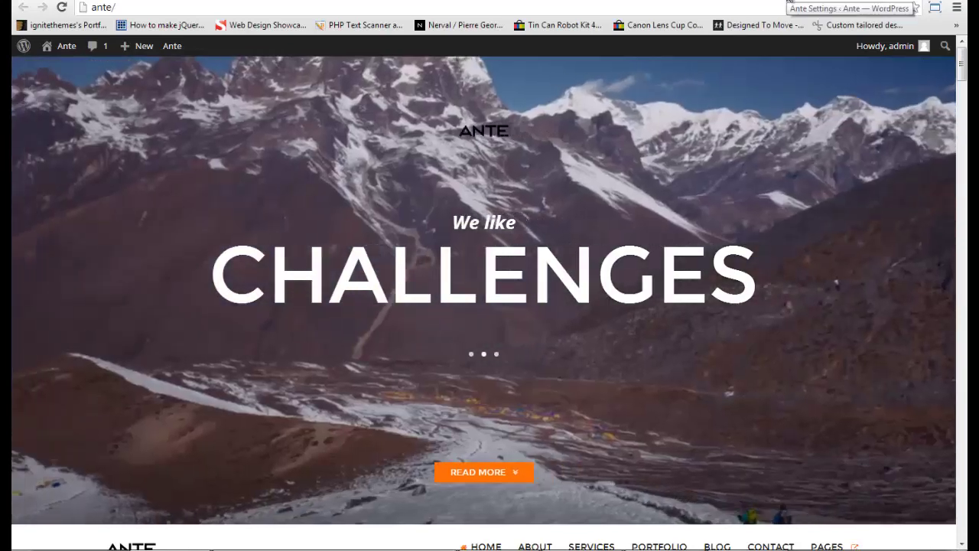
{"action": "left_click", "coordinate": [788, 3]}
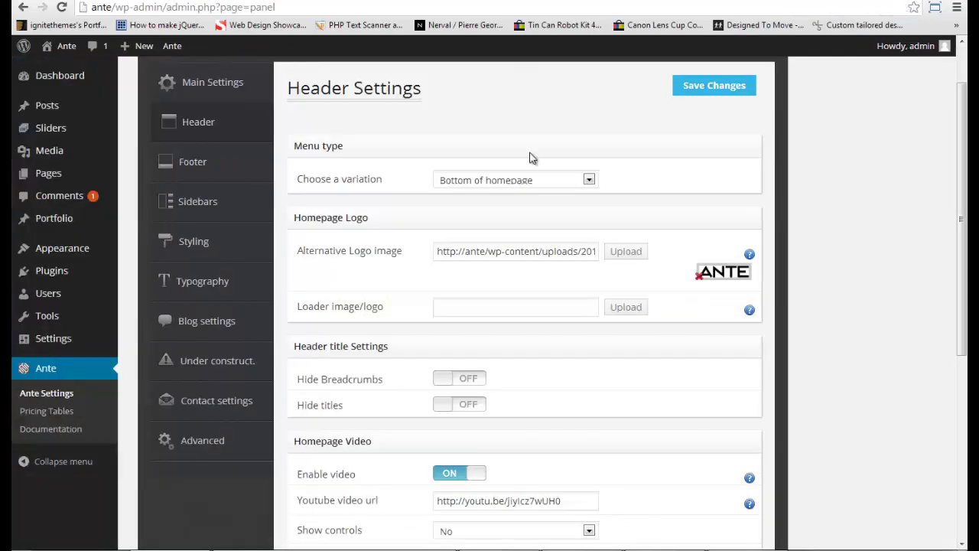
Start a new page, examine the Page type choices in its Ante page options, and leave for the Dashboard.
{"action": "mouse_move", "coordinate": [100, 184]}
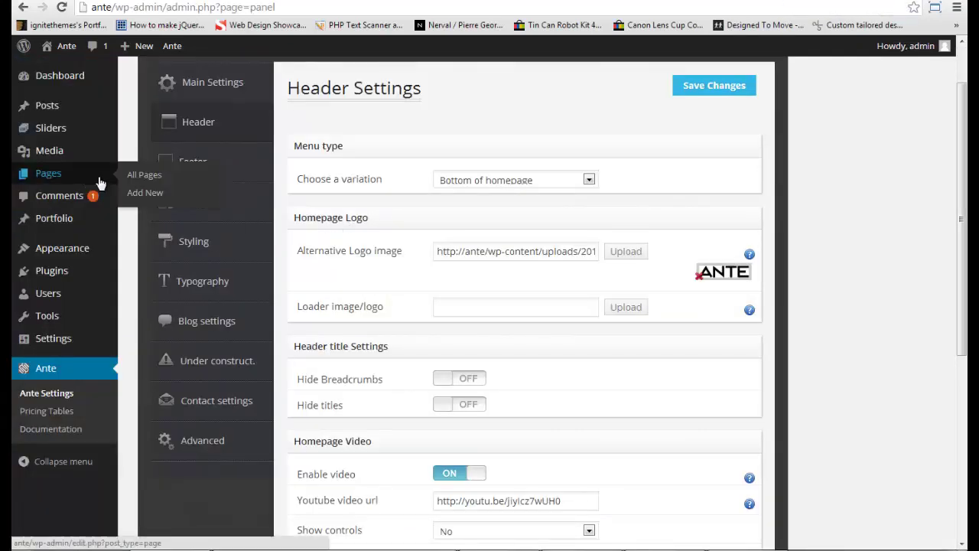
{"action": "left_click", "coordinate": [149, 196]}
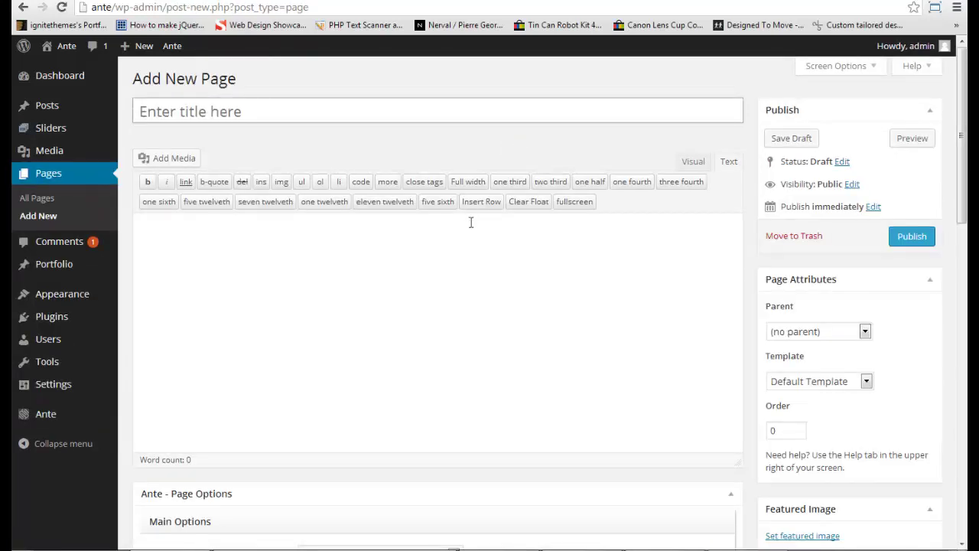
{"action": "scroll", "coordinate": [453, 258], "scroll_direction": "down", "scroll_amount": 4}
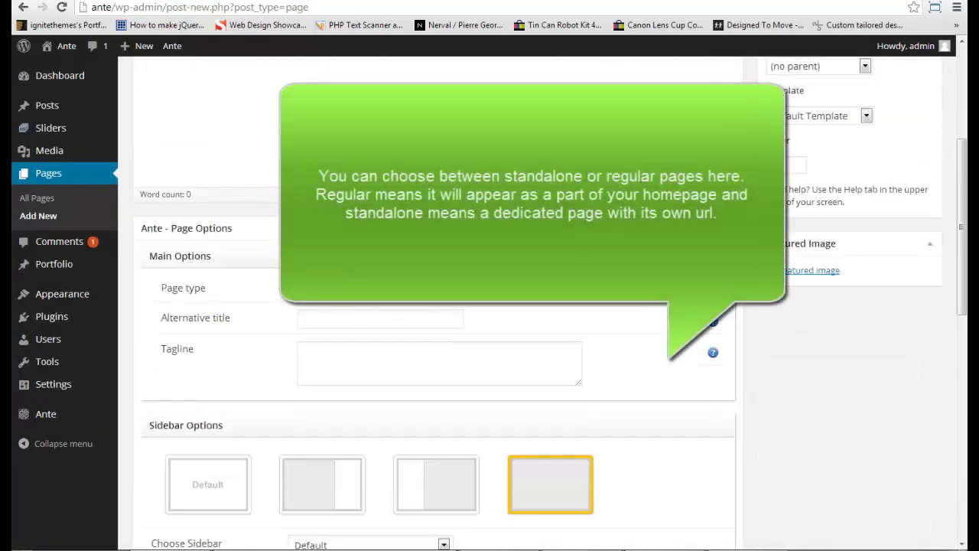
{"action": "left_click", "coordinate": [379, 289]}
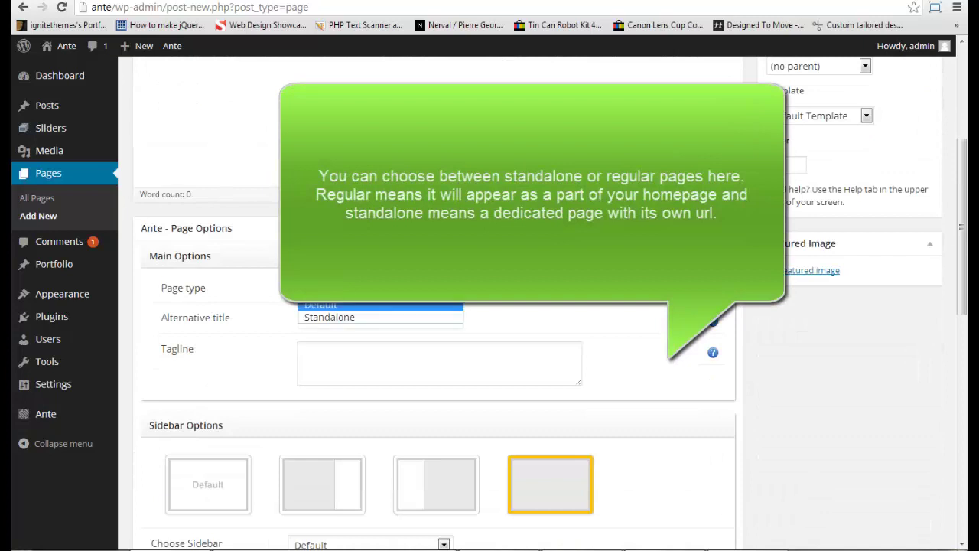
{"action": "left_click", "coordinate": [373, 304]}
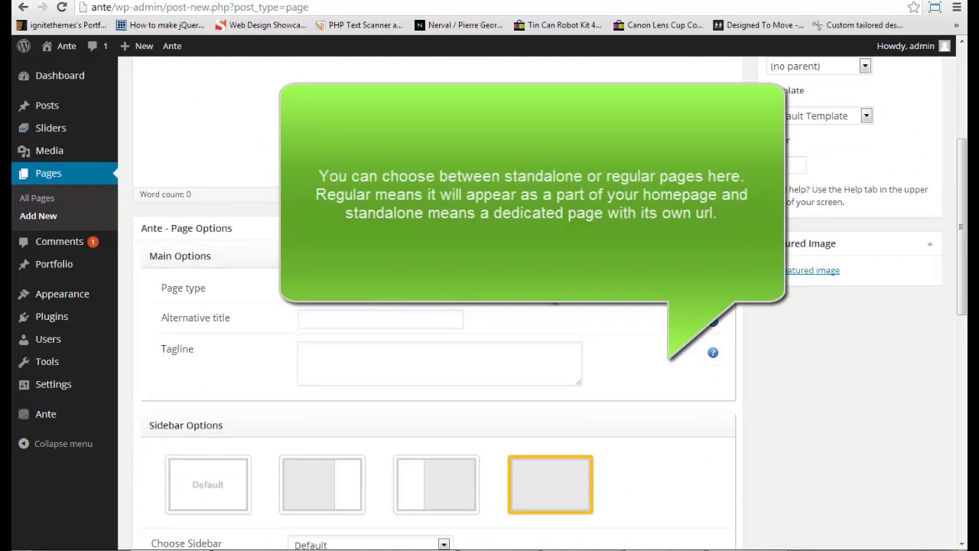
{"action": "scroll", "coordinate": [436, 306], "scroll_direction": "up", "scroll_amount": 2}
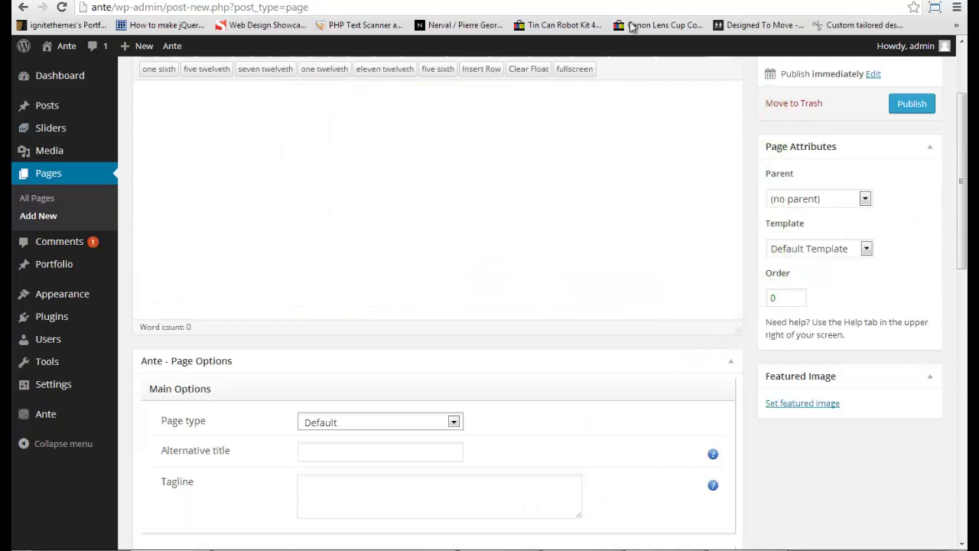
{"action": "left_click", "coordinate": [81, 78]}
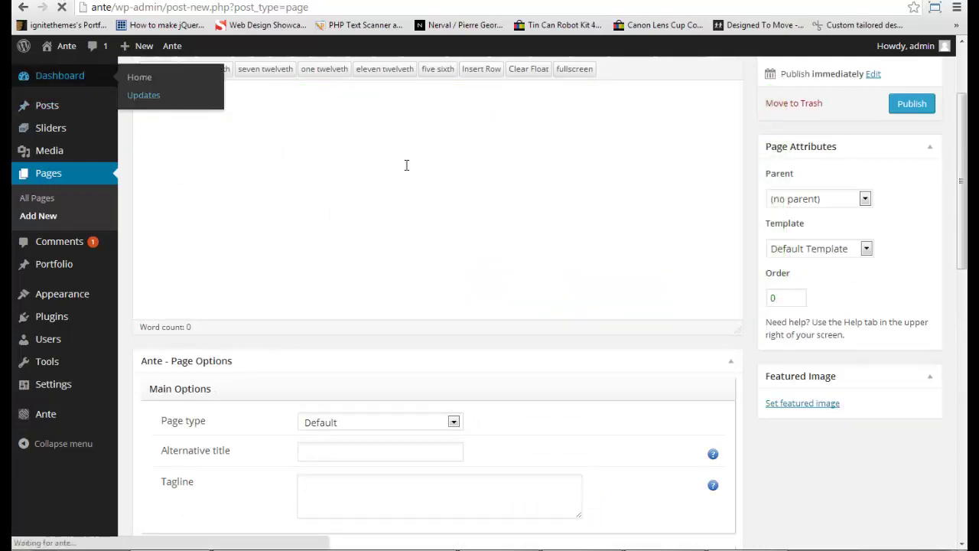